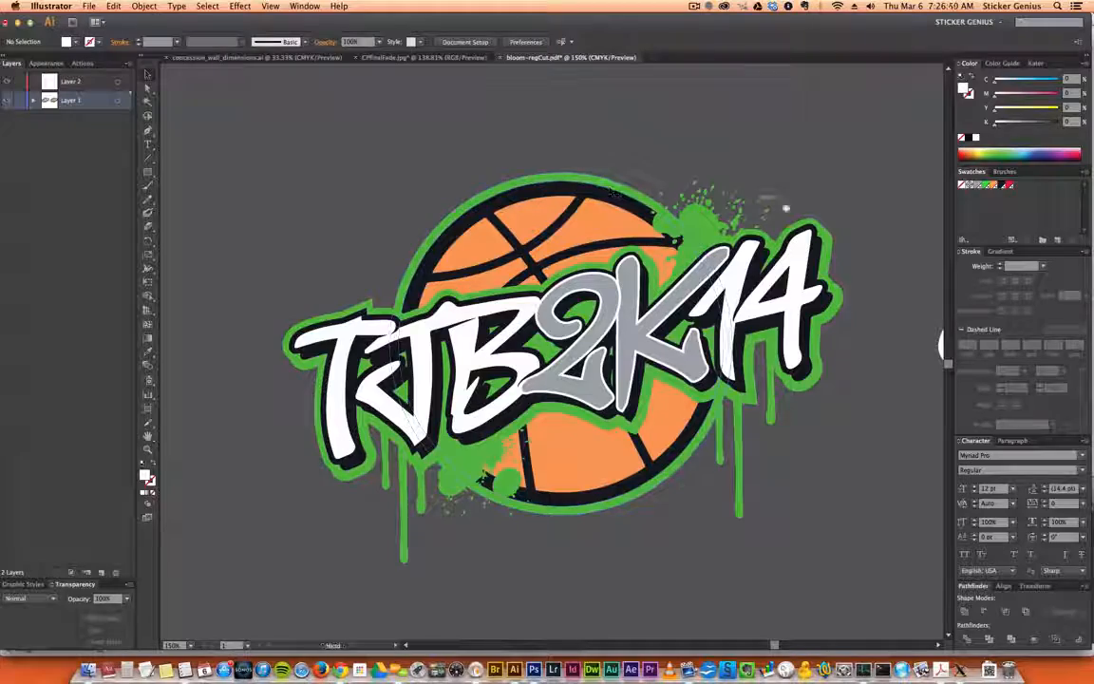
Examine the basketball logo and its white-outlined copy, including the paint splatter near the ball's lower edge
drag(903, 219, 358, 181)
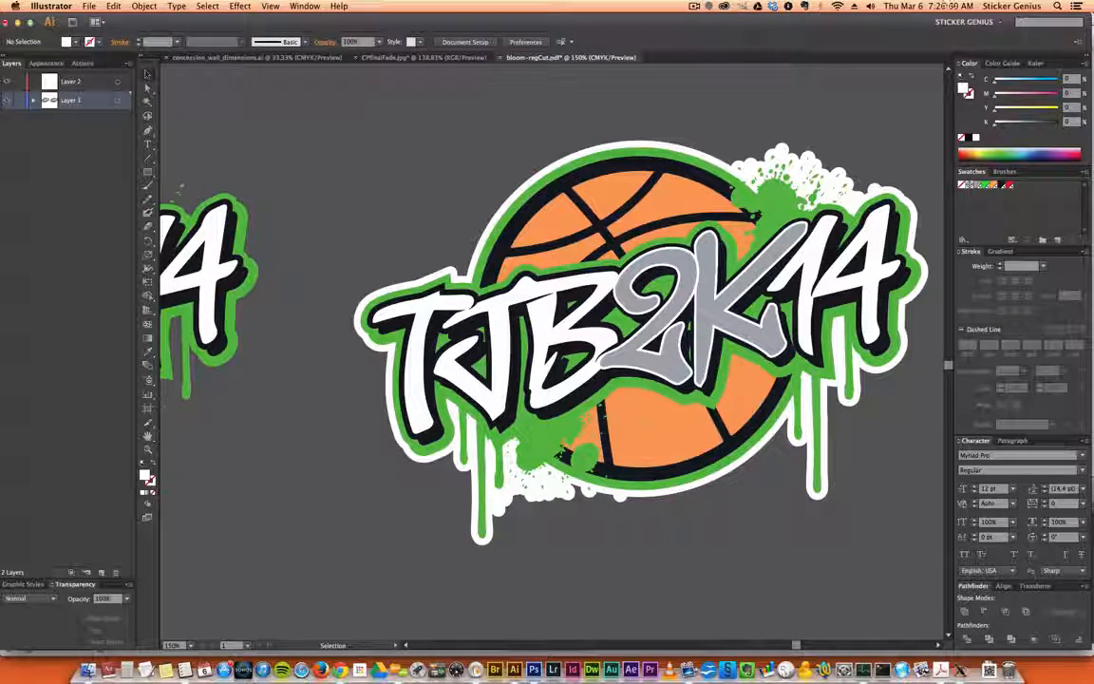
drag(400, 230, 667, 207)
drag(162, 459, 312, 455)
drag(310, 395, 506, 524)
drag(470, 475, 442, 478)
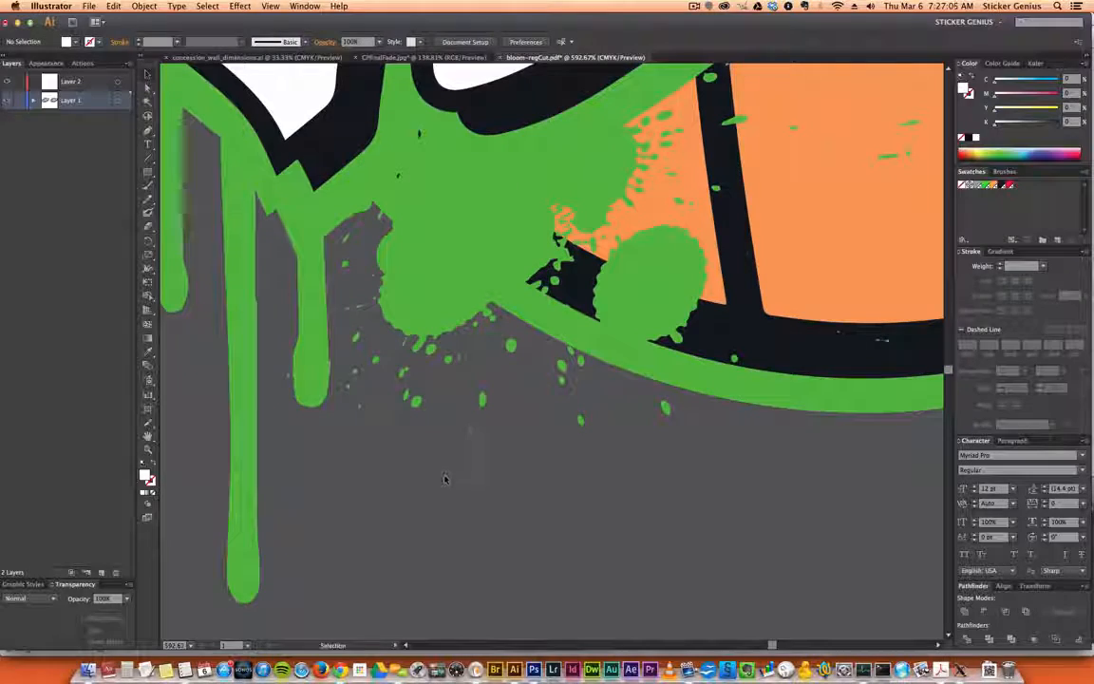
key(super+minus)
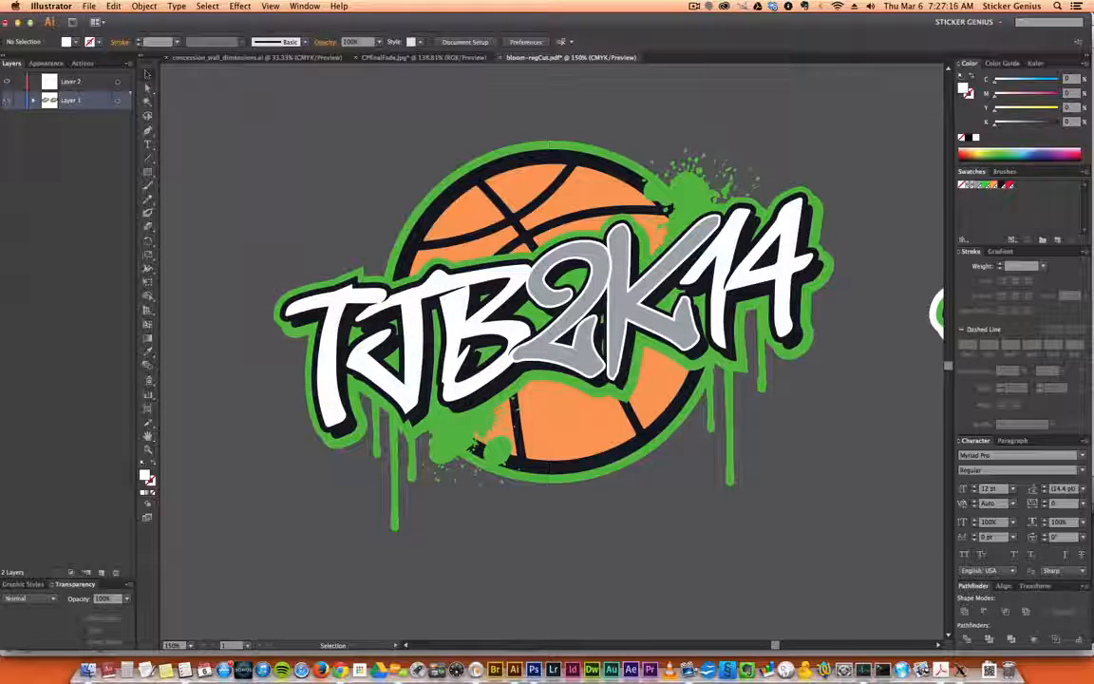
Delete the finished white-outlined copy of the logo, keeping only the original artwork
click(70, 83)
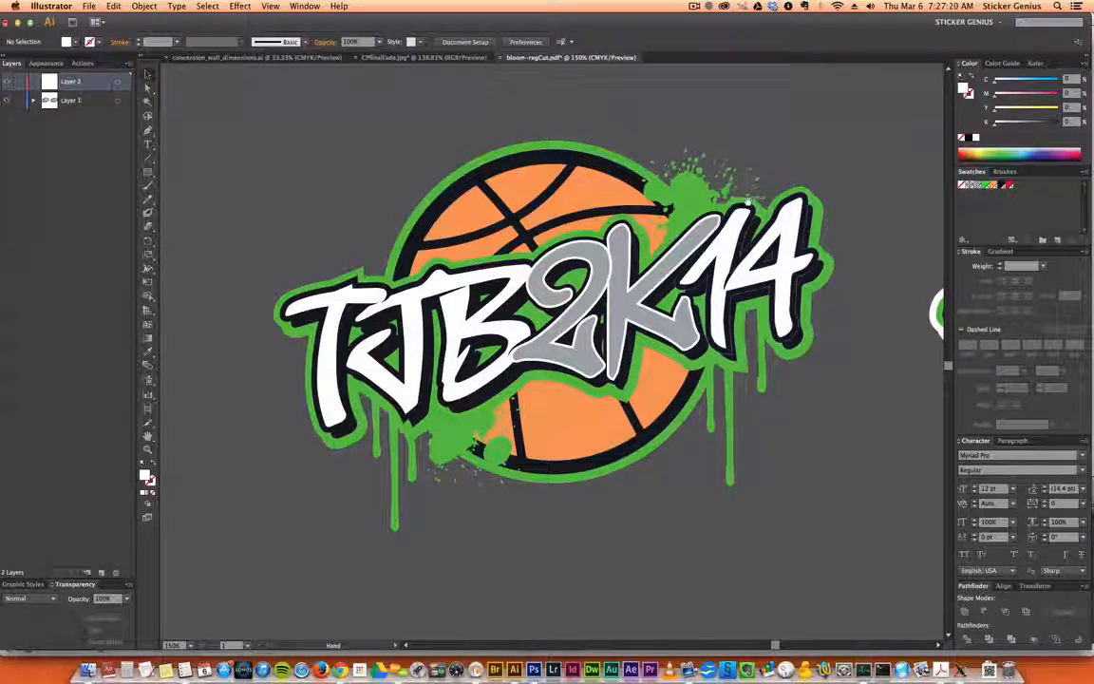
drag(748, 199, 534, 228)
drag(729, 236, 453, 198)
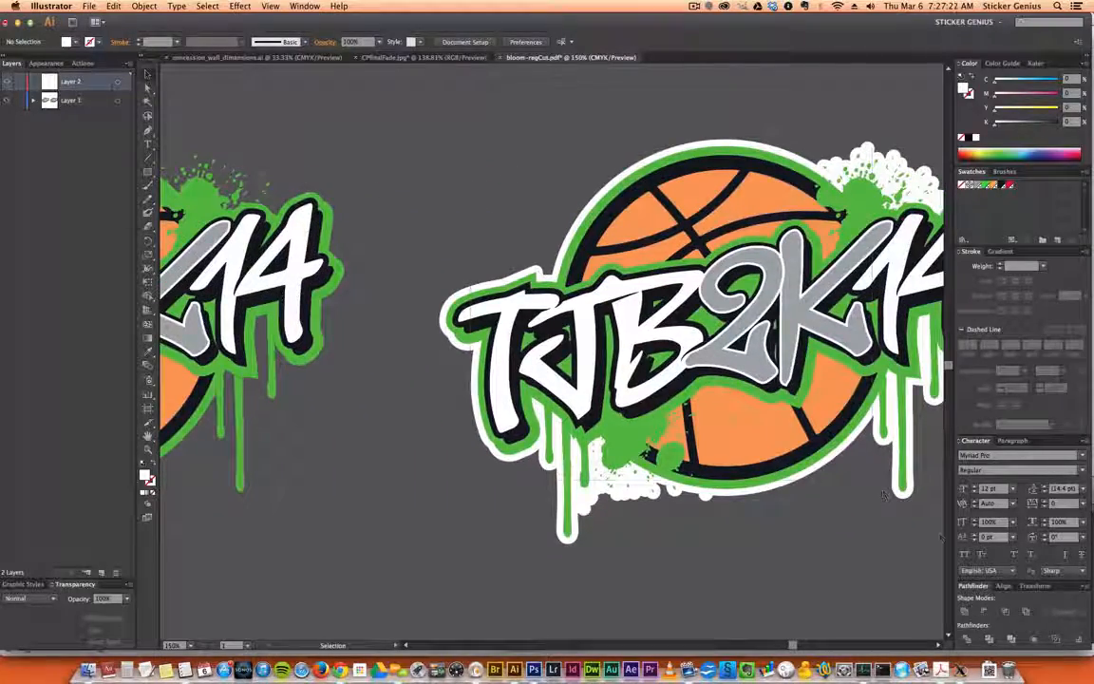
click(896, 488)
key(Delete)
drag(241, 496, 674, 475)
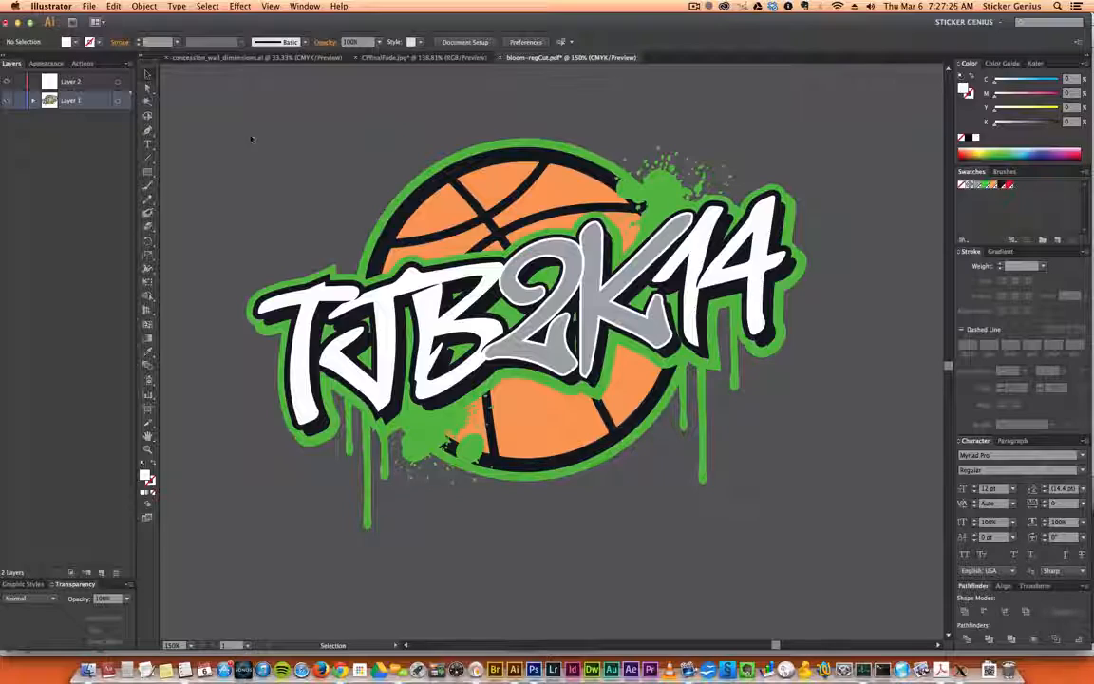
Duplicate the whole logo from Layer 1 onto Layer 2 and lock Layer 1
key(super+a)
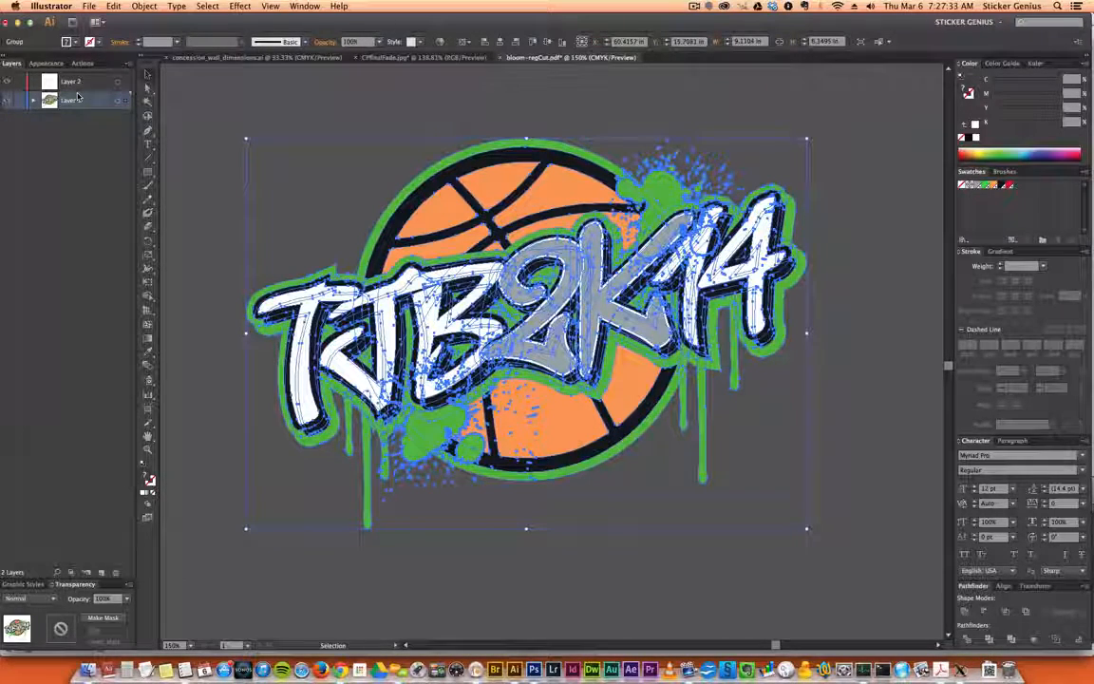
drag(127, 102, 122, 81)
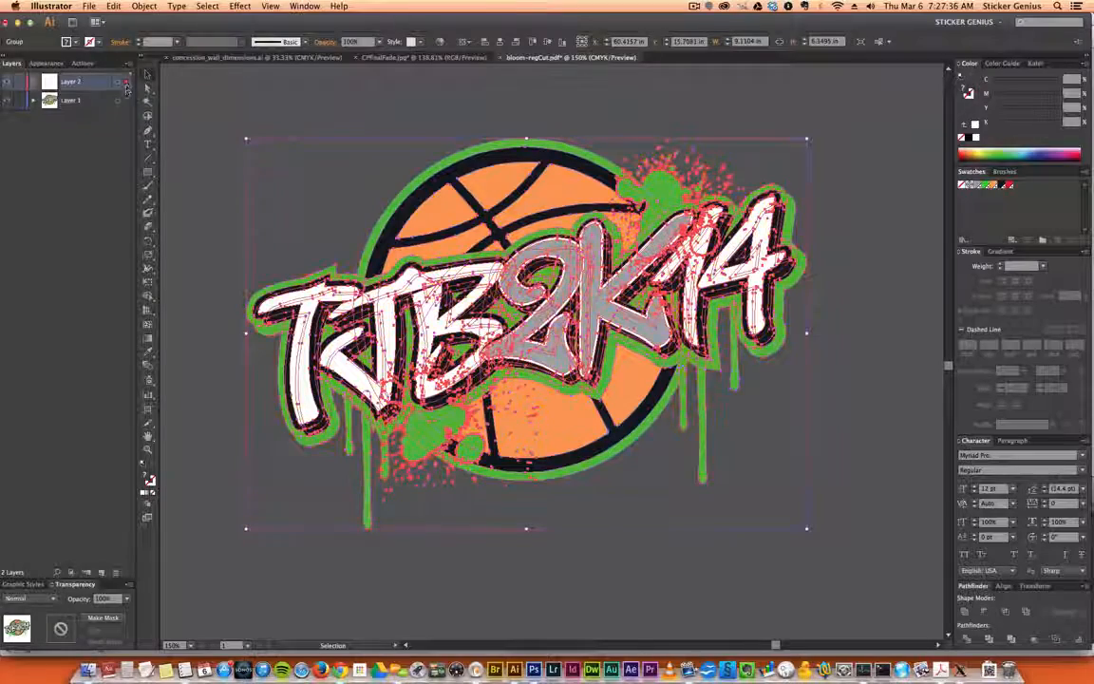
click(18, 100)
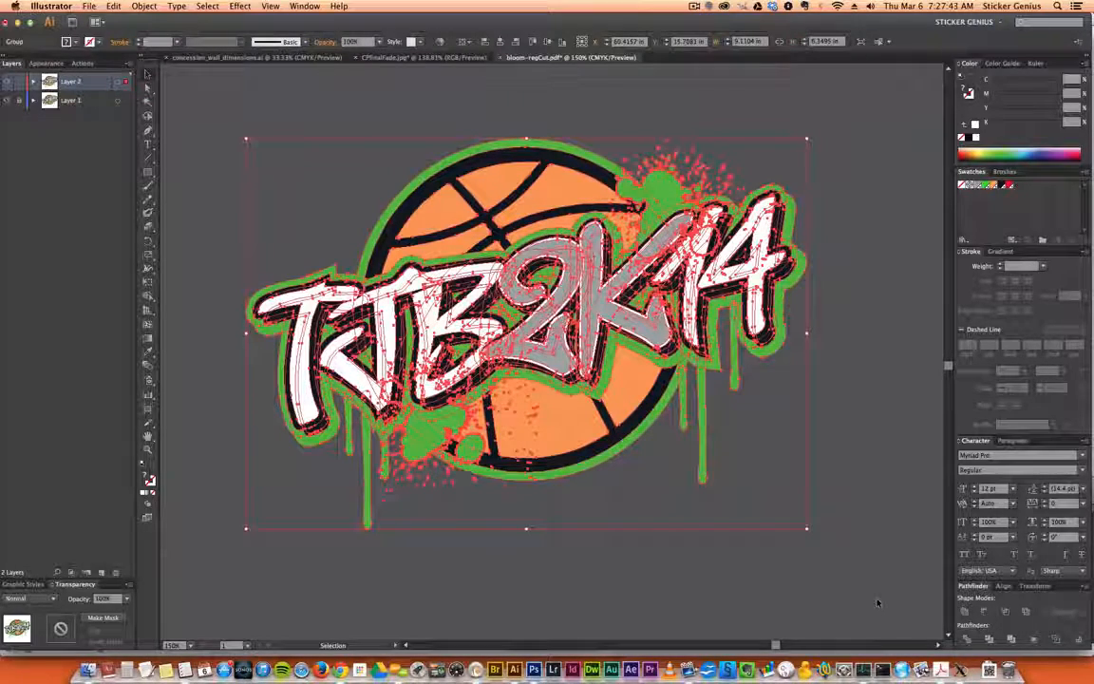
Unite the copied logo on Layer 2 into one solid silhouette and check its compound path in isolation mode
click(965, 613)
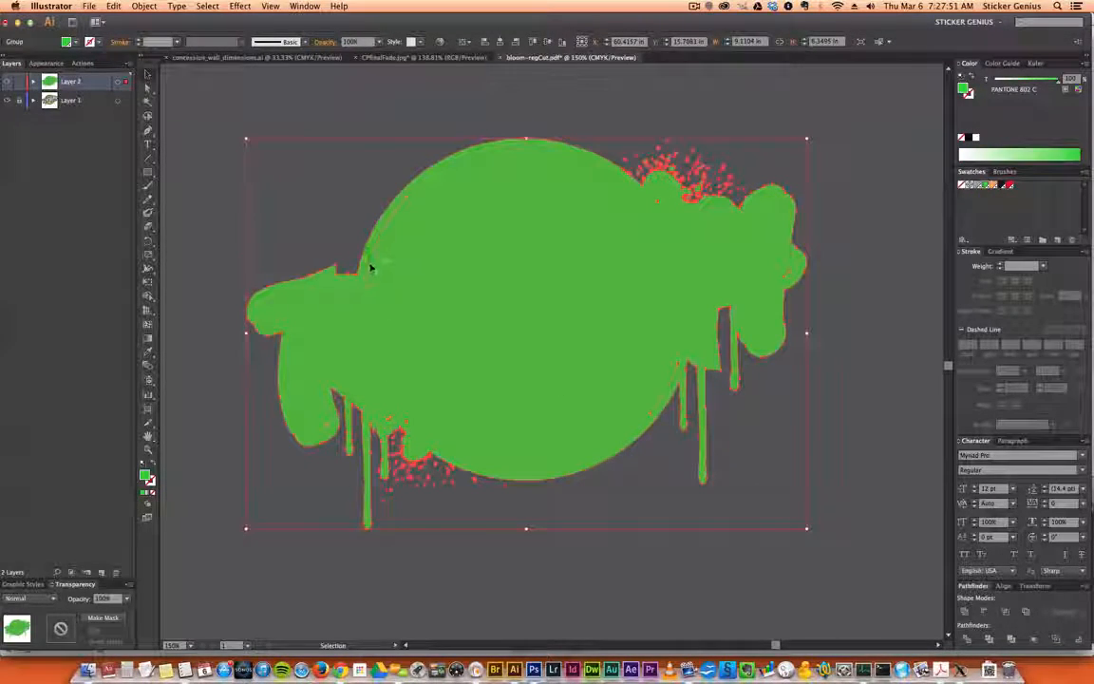
double_click(395, 421)
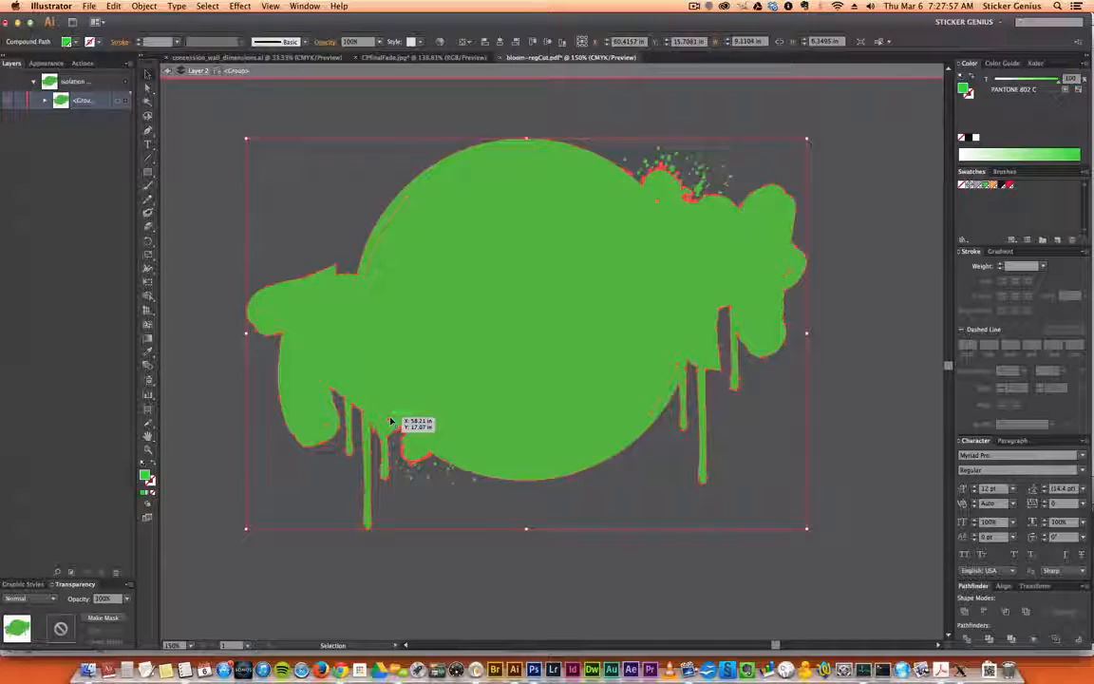
double_click(390, 421)
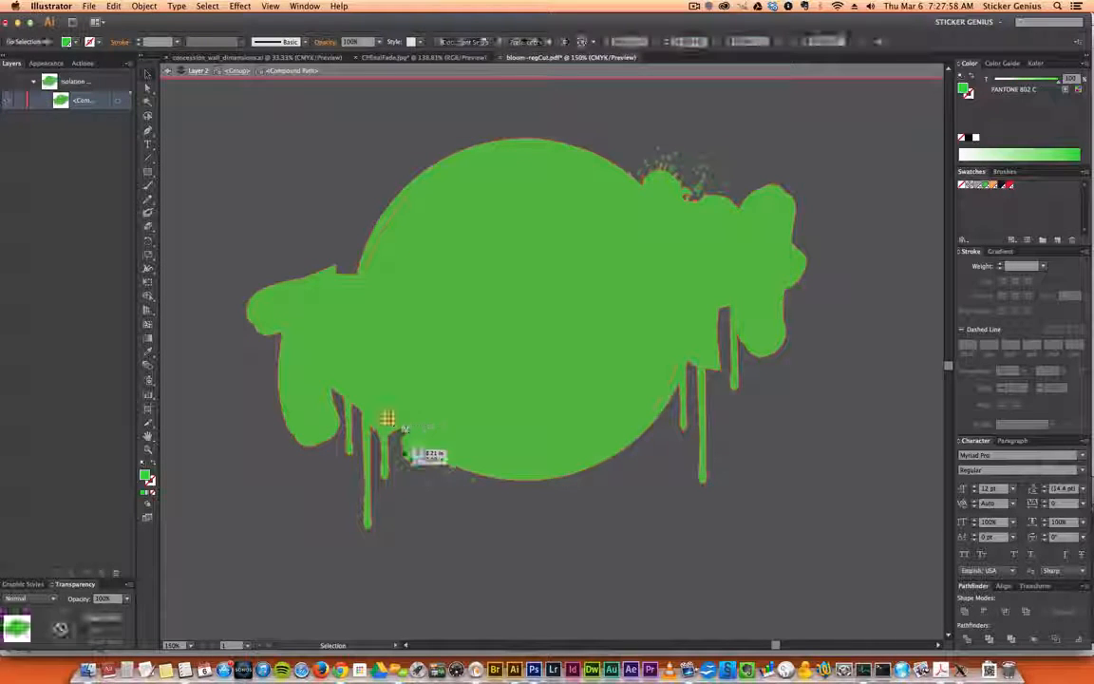
double_click(437, 512)
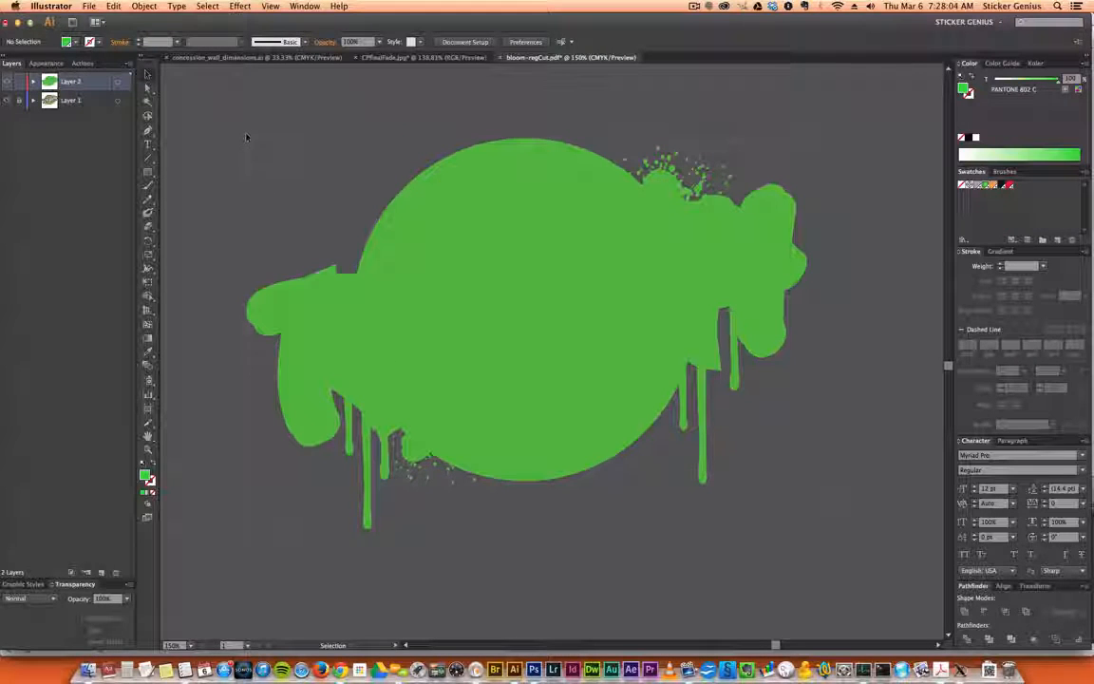
Apply an Offset Path effect to the Layer 2 silhouette with a 0.12 in offset, round joins and preview enabled
click(116, 82)
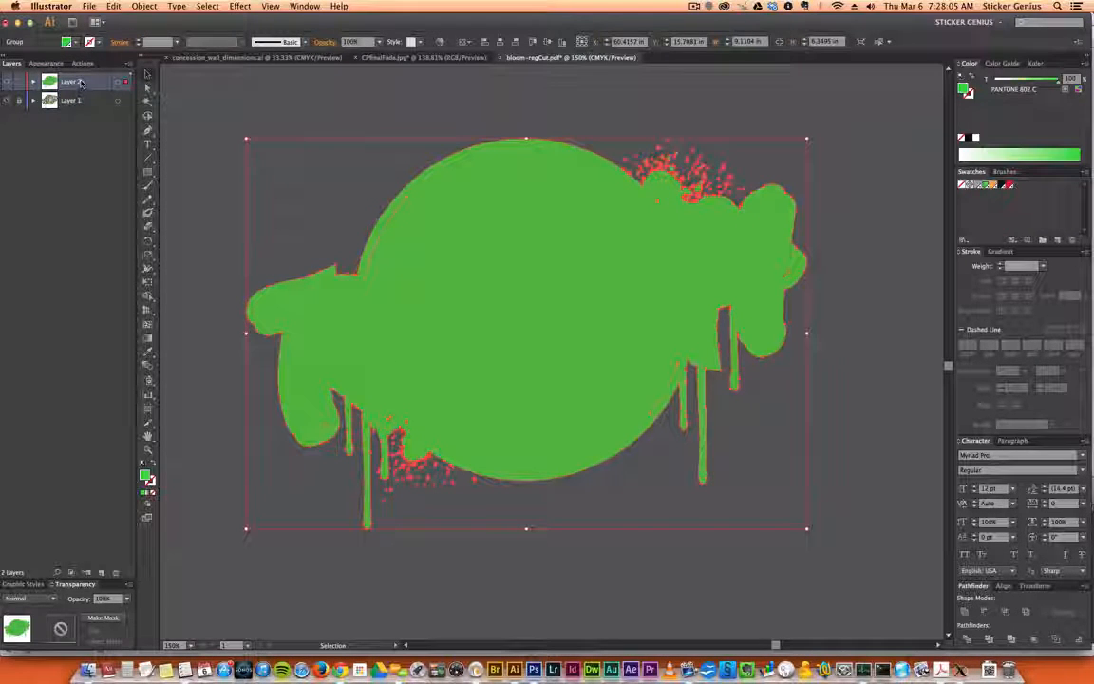
click(239, 5)
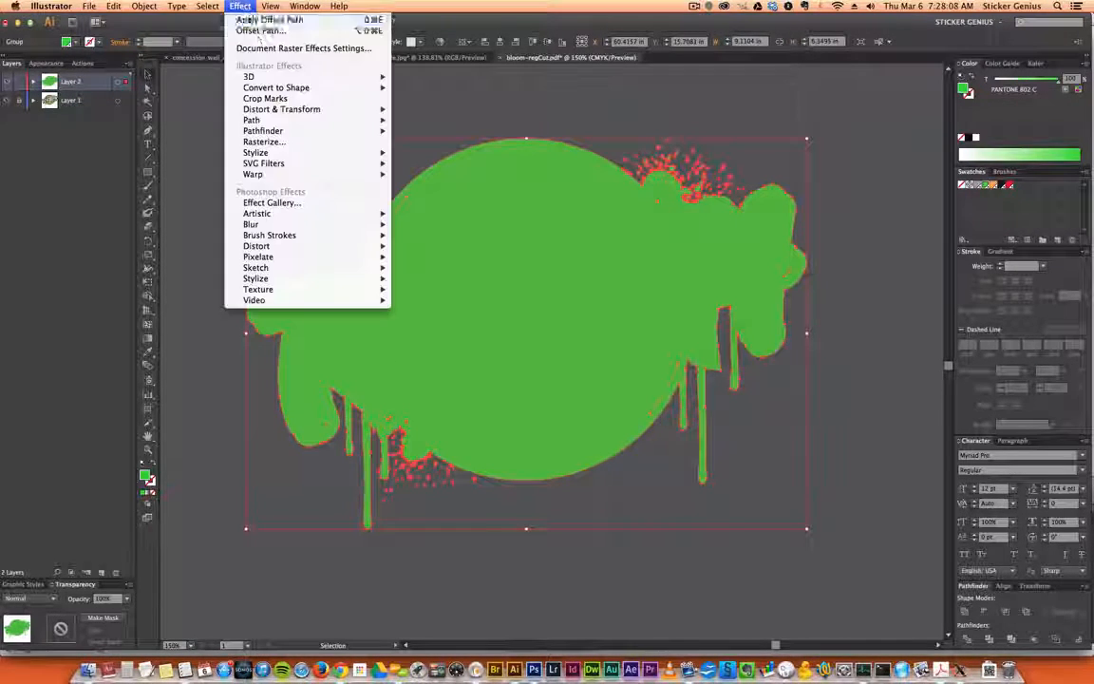
mouse_move(284, 120)
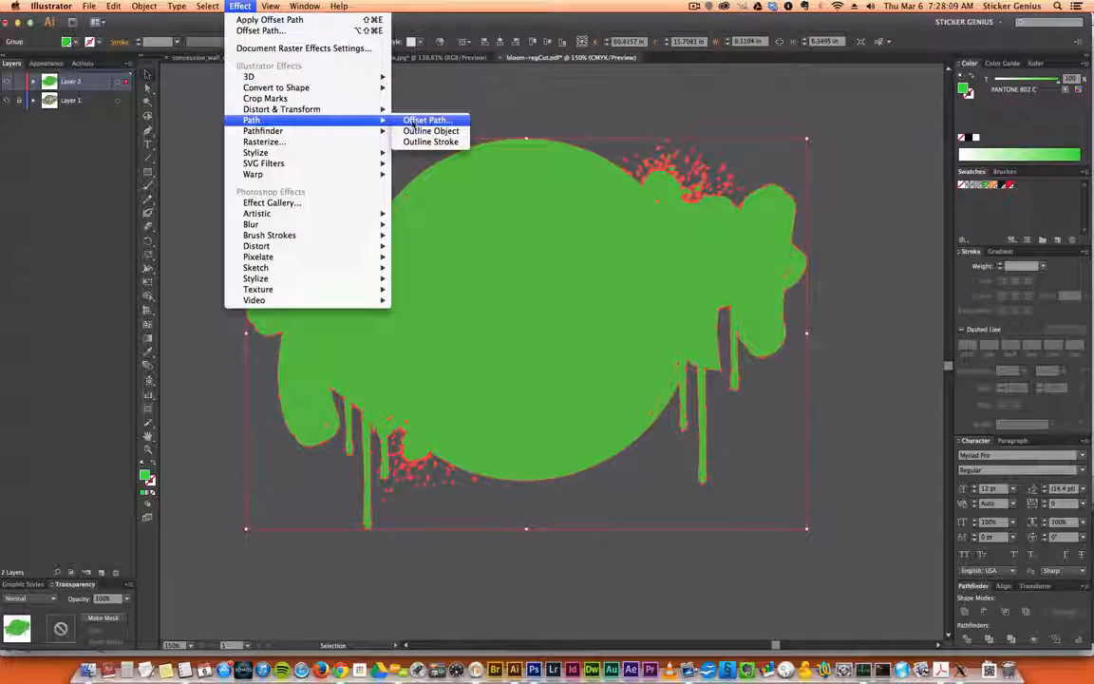
click(425, 119)
drag(498, 122, 218, 86)
click(199, 168)
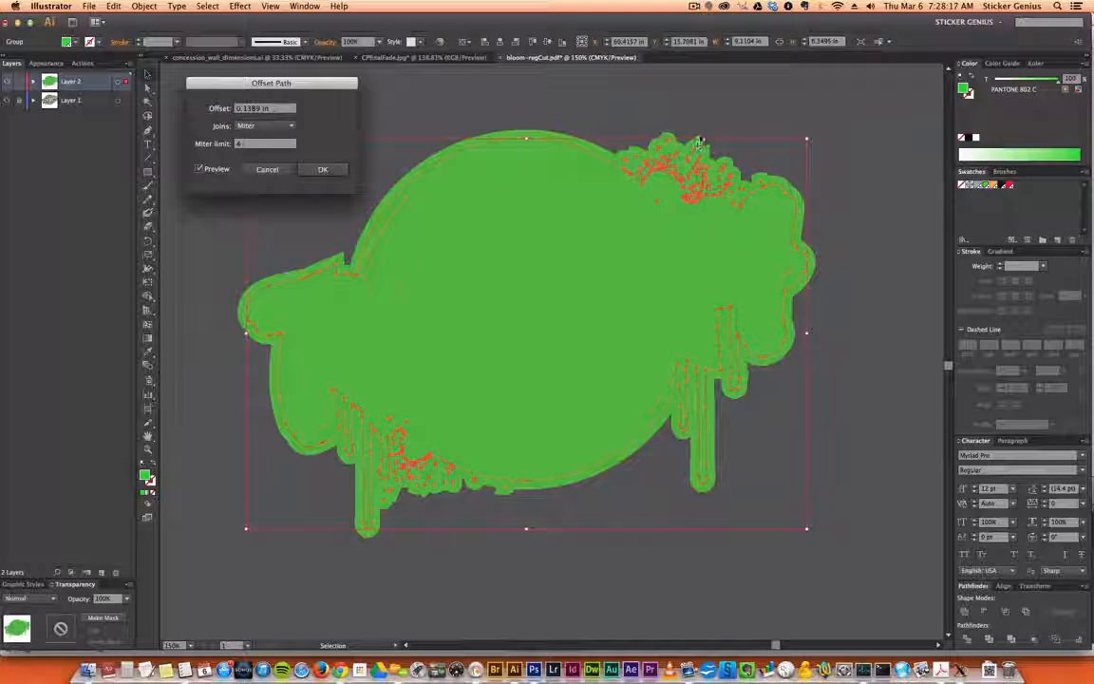
click(266, 125)
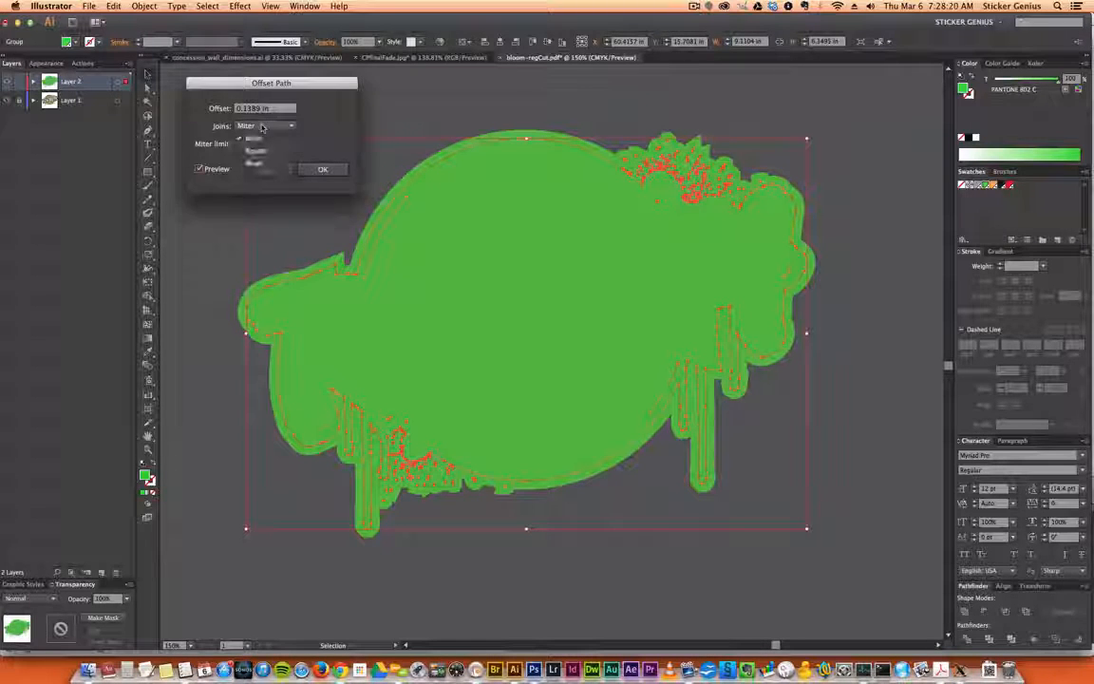
click(267, 144)
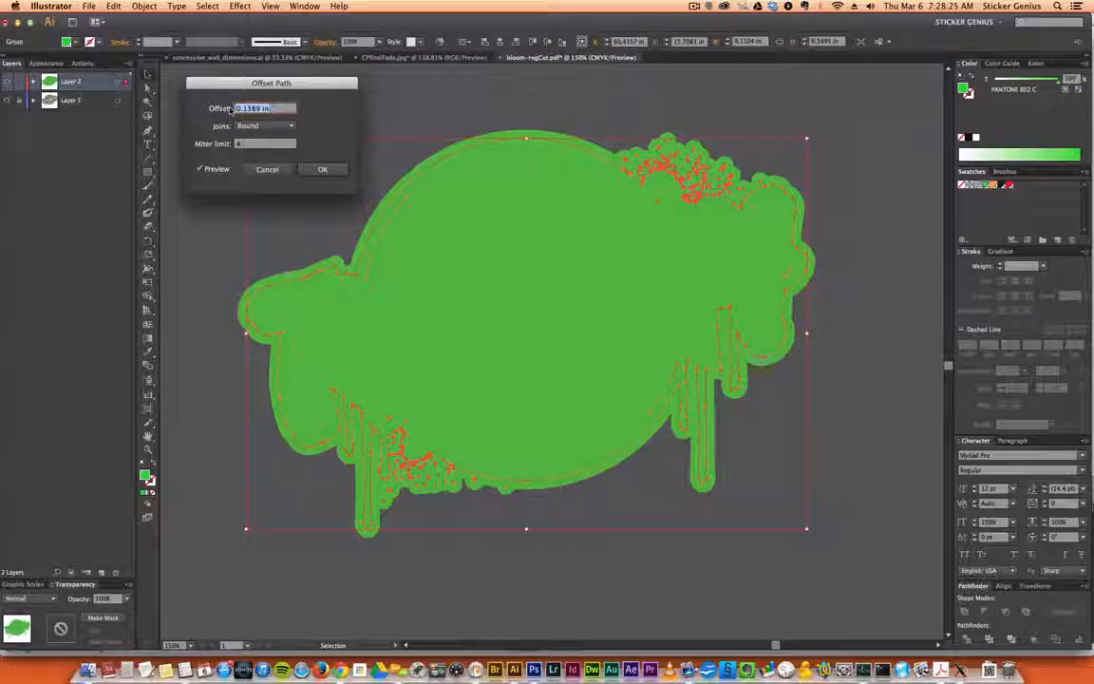
text(.12)
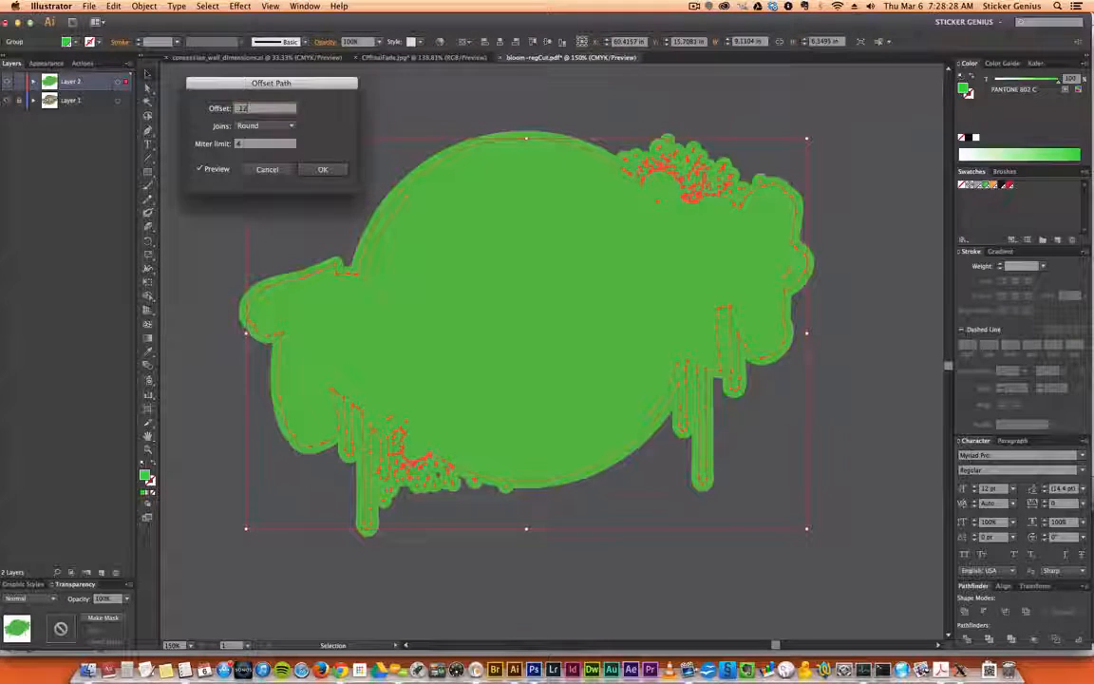
key(Return)
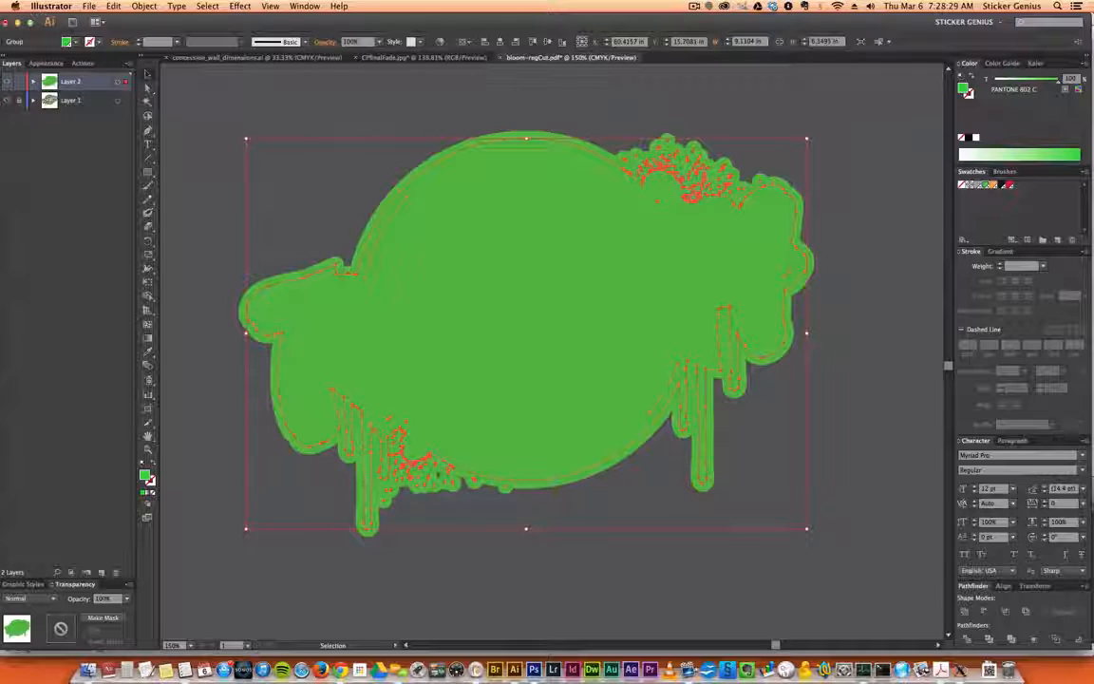
Expand the appearance of the offset silhouette and unite the overlapping shapes into one outline
click(144, 6)
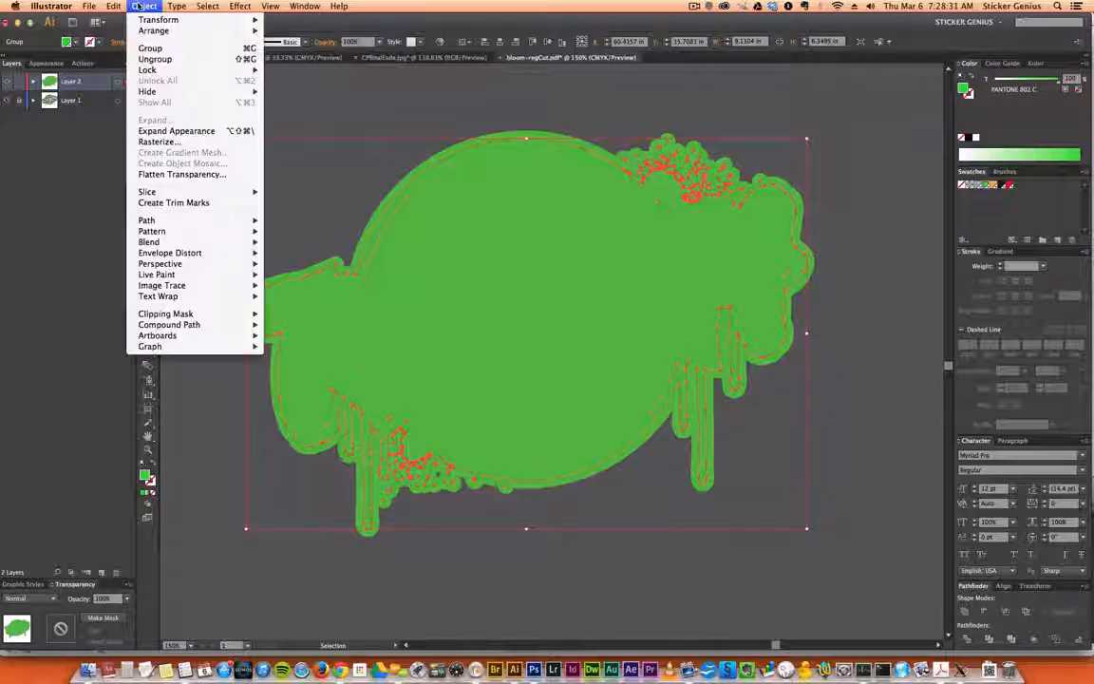
click(167, 131)
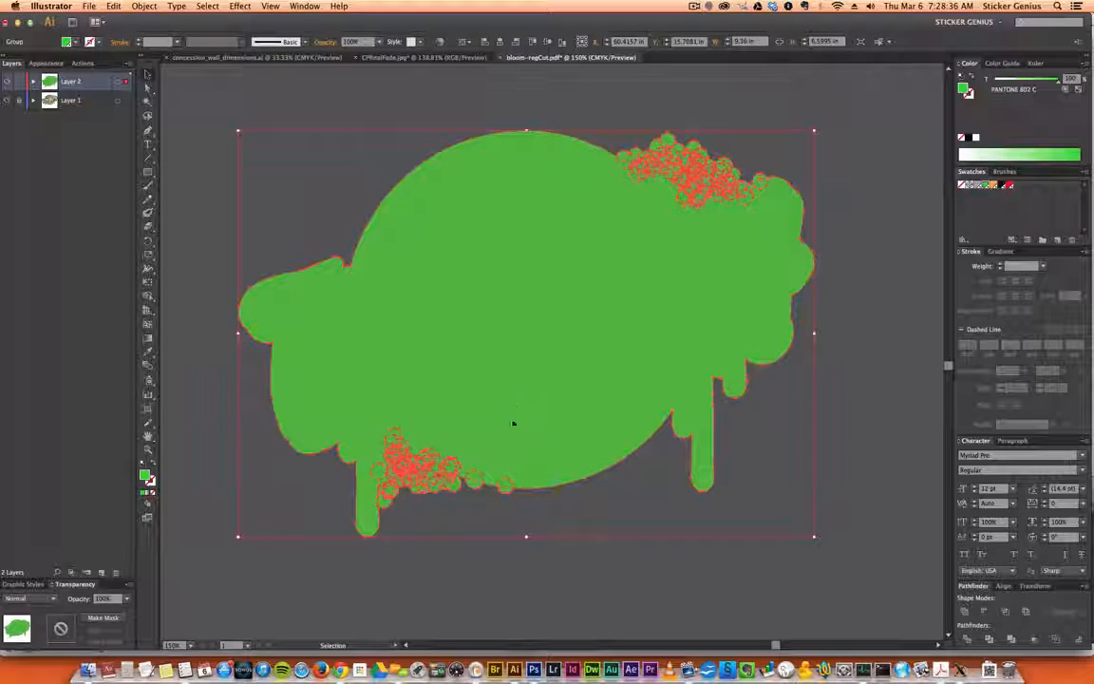
click(964, 611)
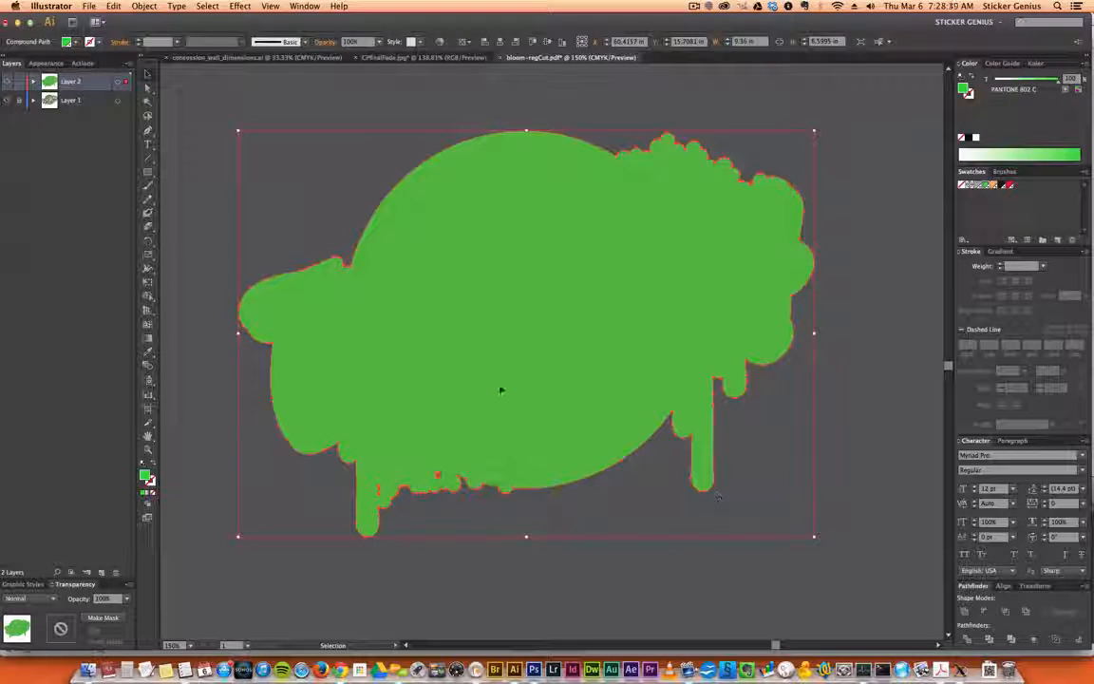
Isolate the merged silhouette, delete the small leftover inner paths near the lower splatter, and exit isolation
double_click(480, 312)
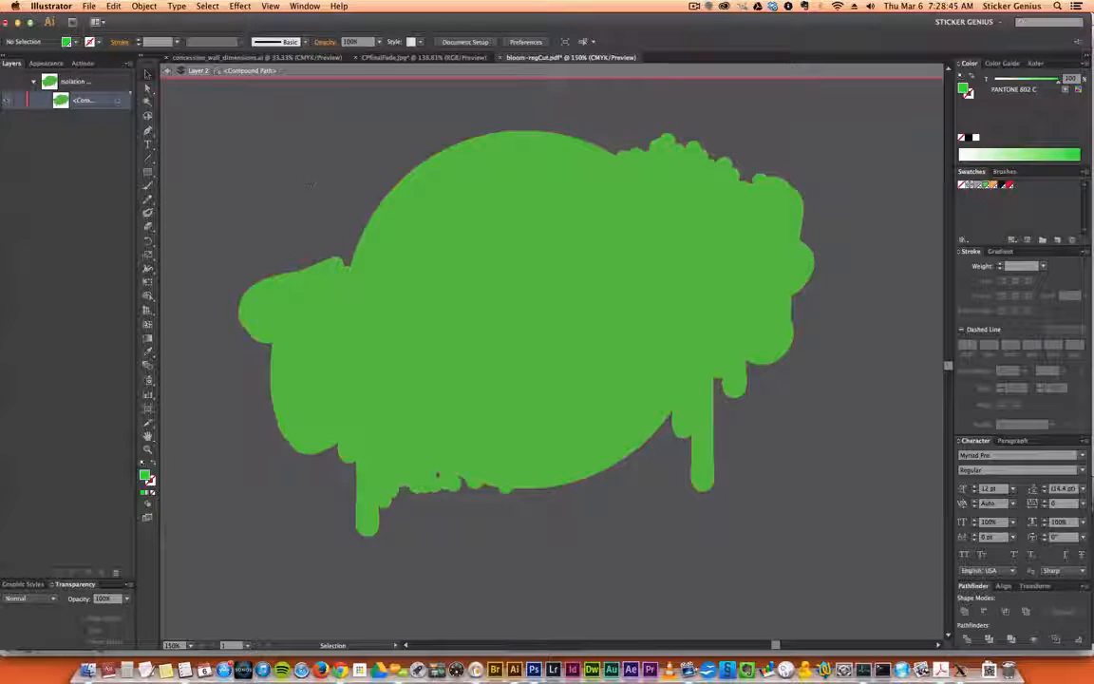
key(super+a)
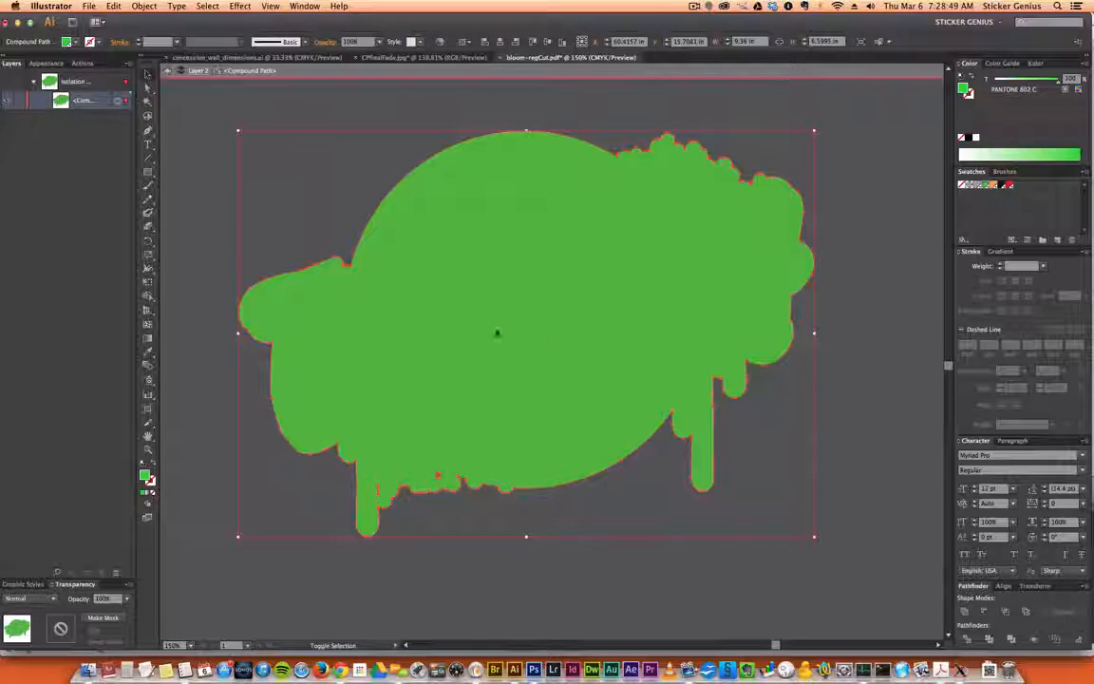
shift+click(472, 330)
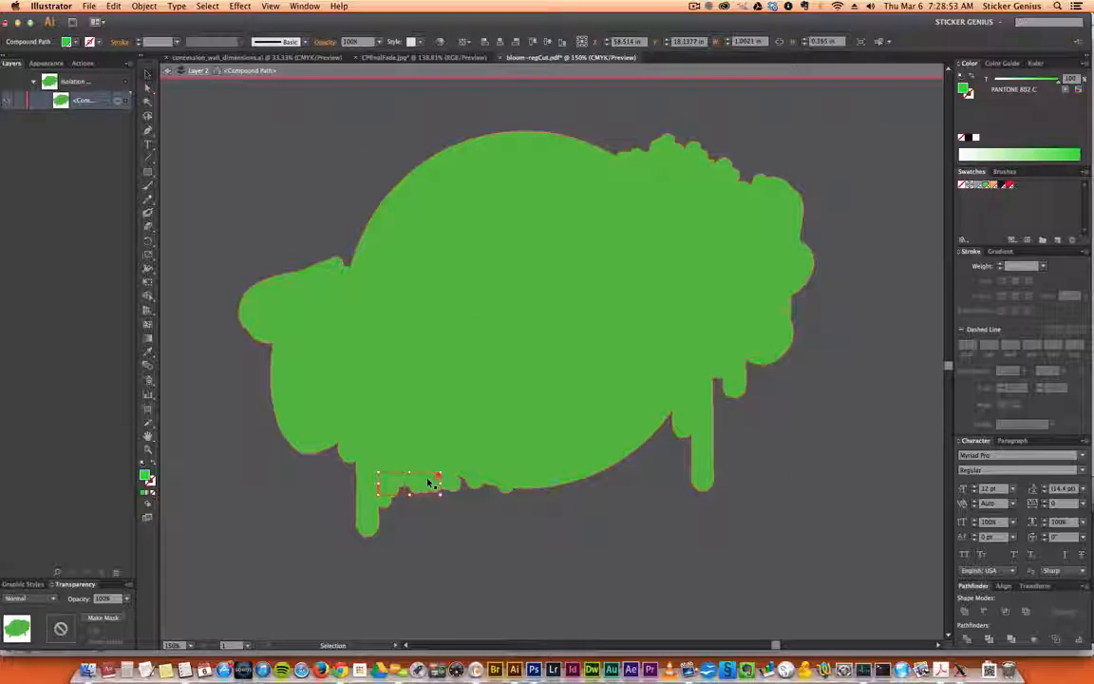
key(Delete)
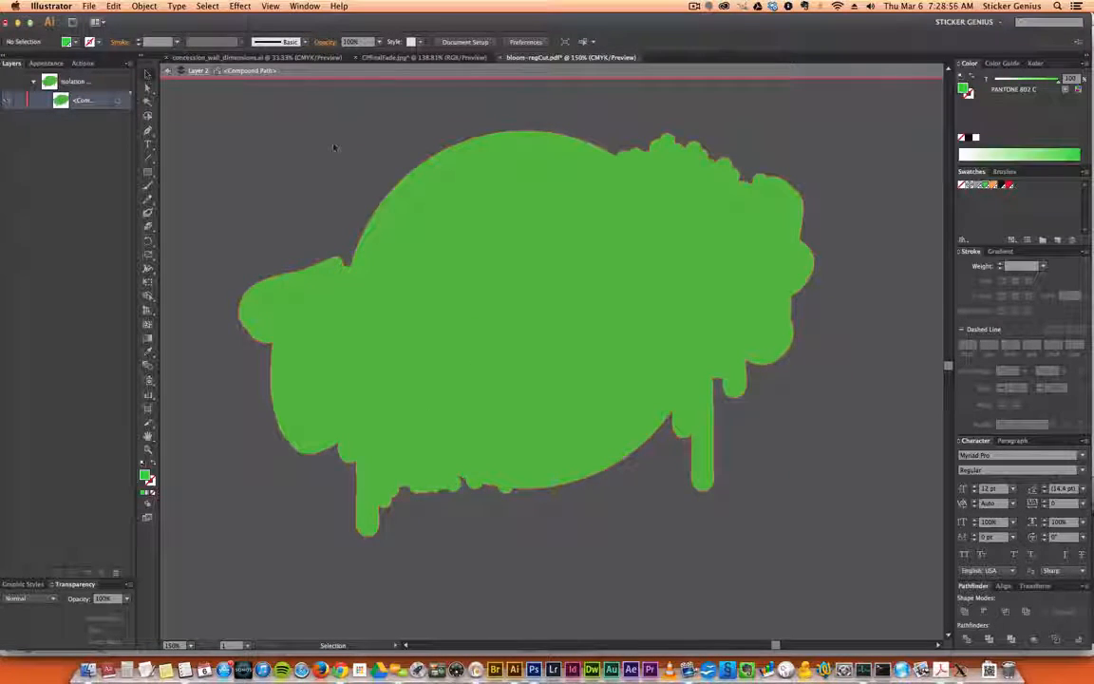
double_click(311, 151)
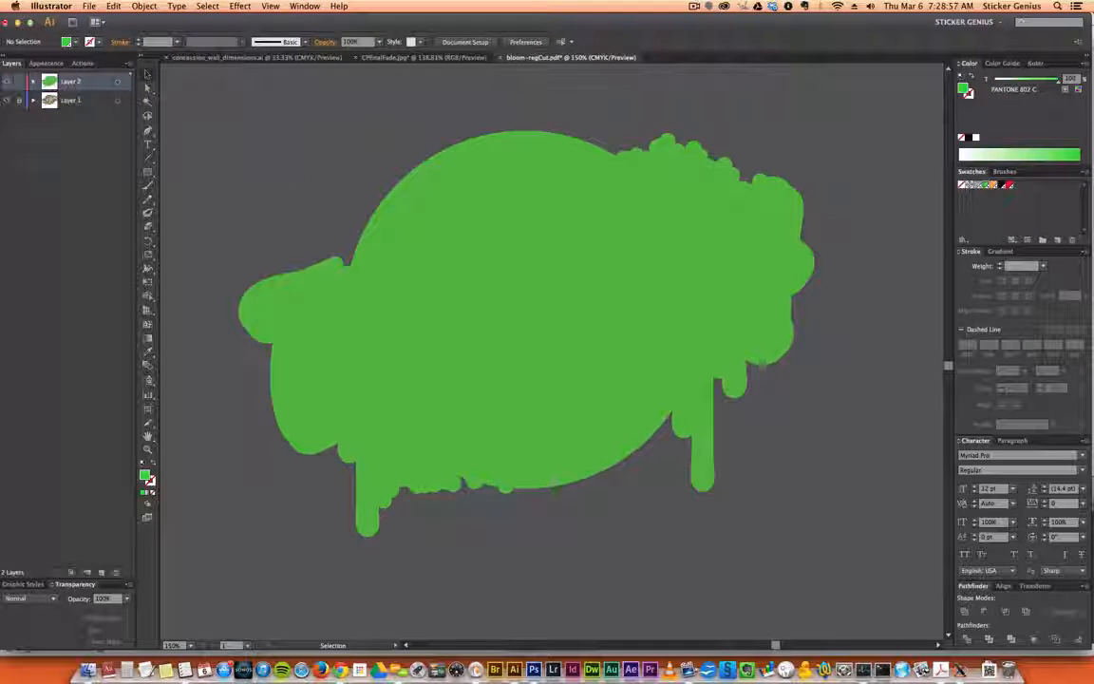
Select the Layer 2 silhouette and fill it with white
click(117, 82)
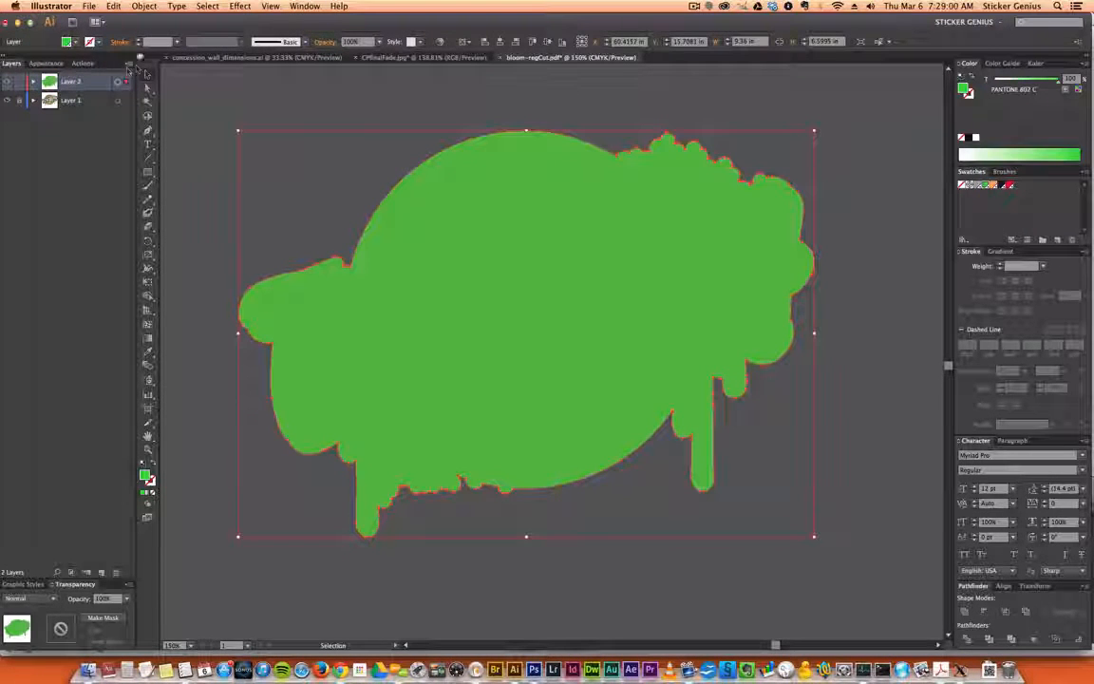
click(960, 138)
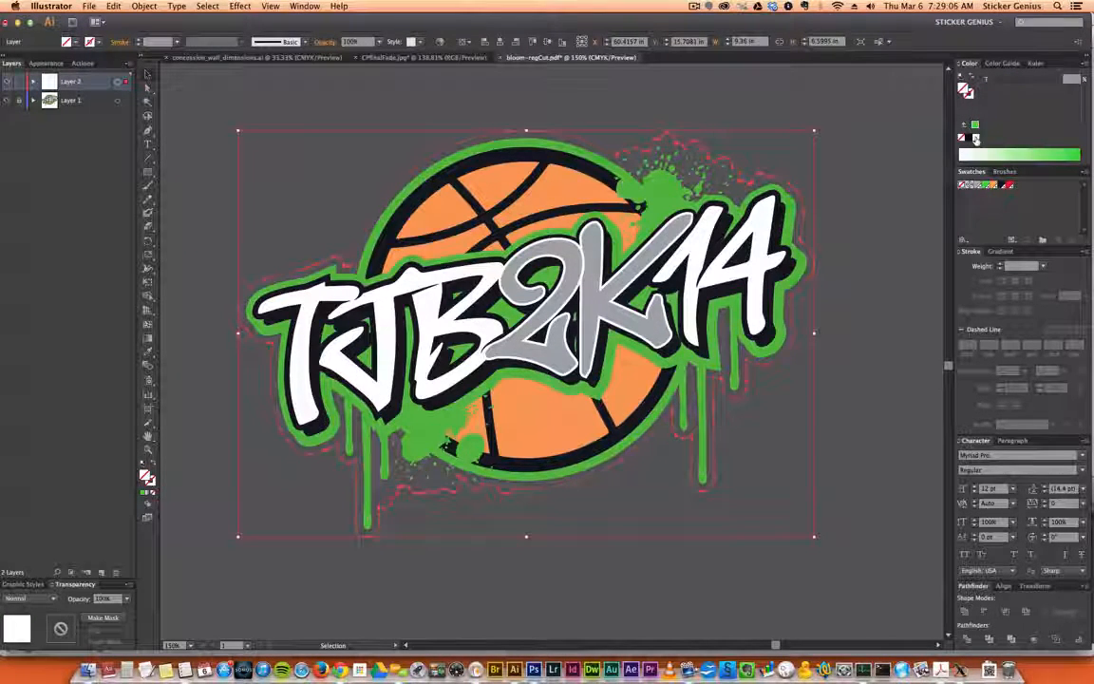
click(975, 138)
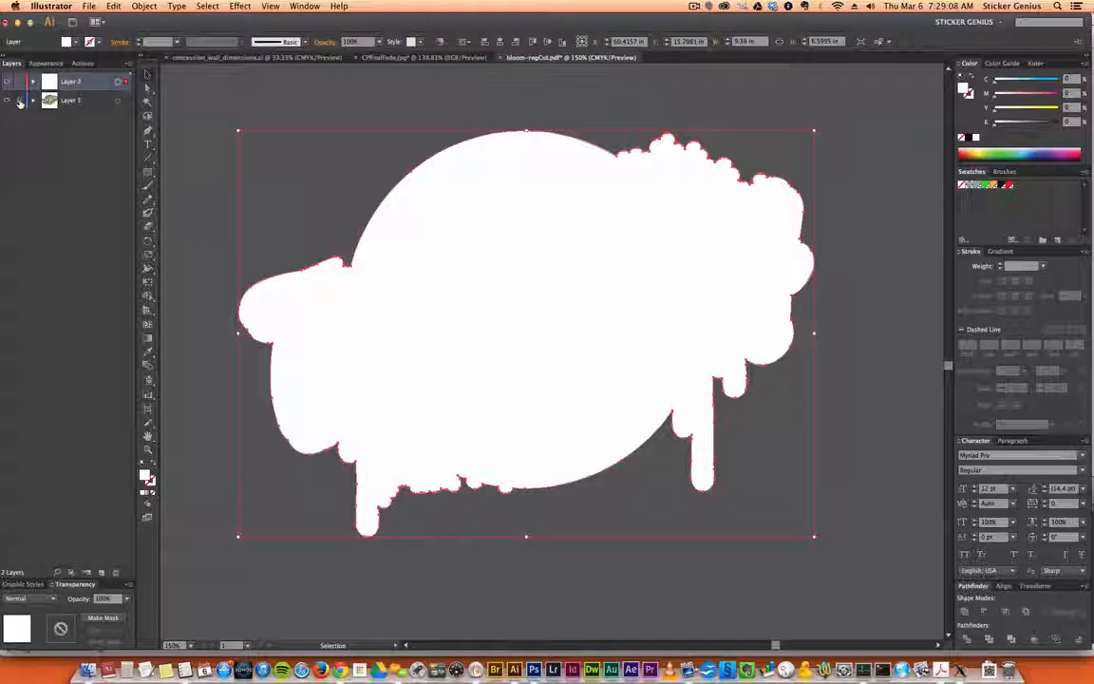
Move the white silhouette to Layer 1 and send it behind the logo artwork
drag(124, 85, 127, 100)
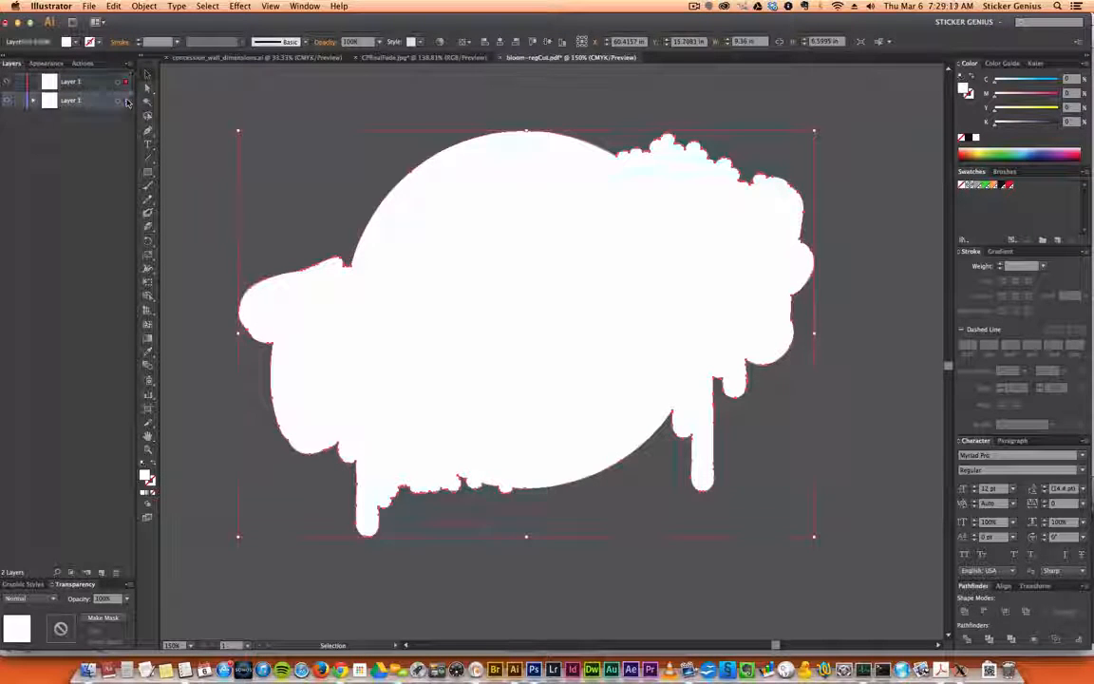
click(144, 6)
mouse_move(190, 31)
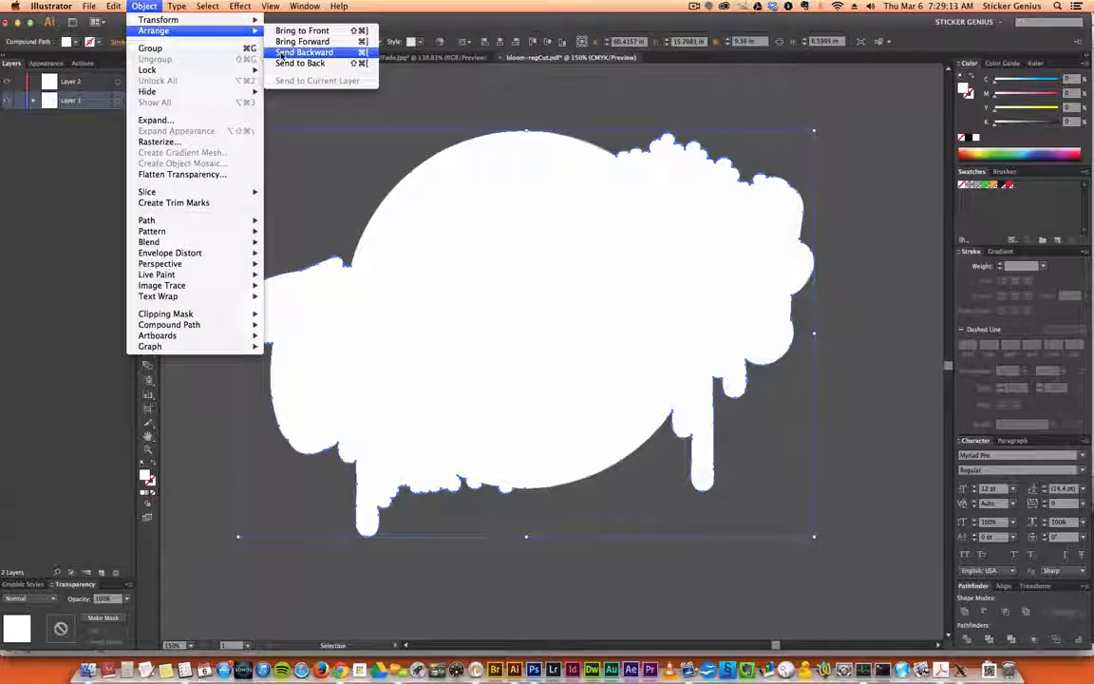
click(285, 53)
click(387, 111)
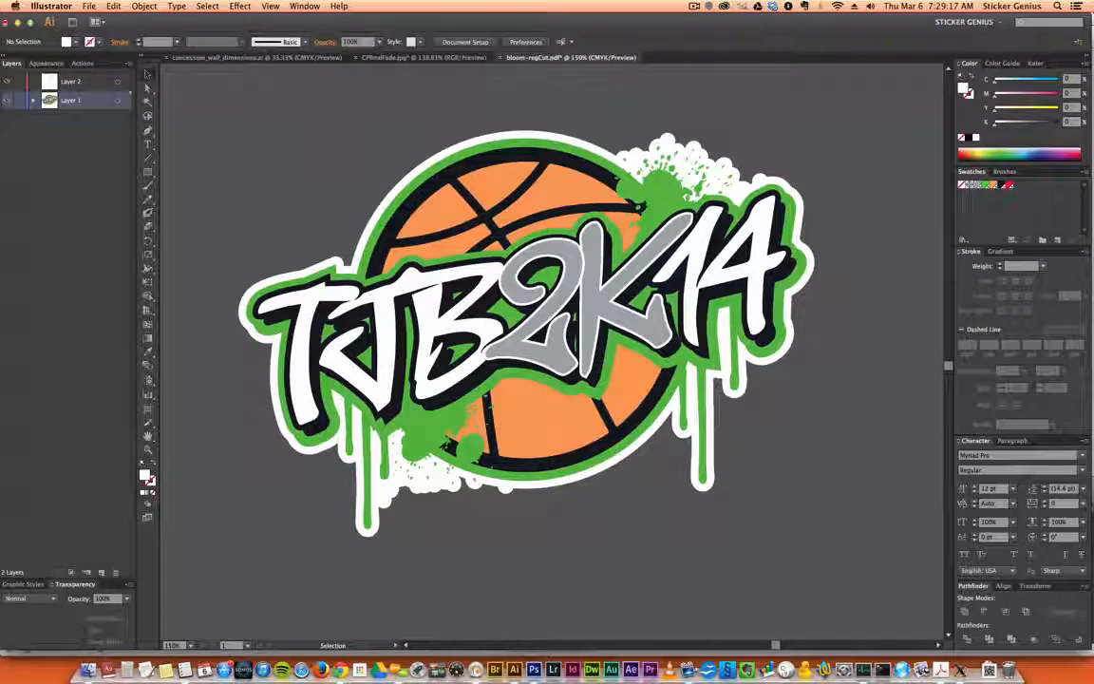
Duplicate all the logo artwork from Layer 1 onto Layer 2 and unite the copy into one silhouette
key(a)
key(super+a)
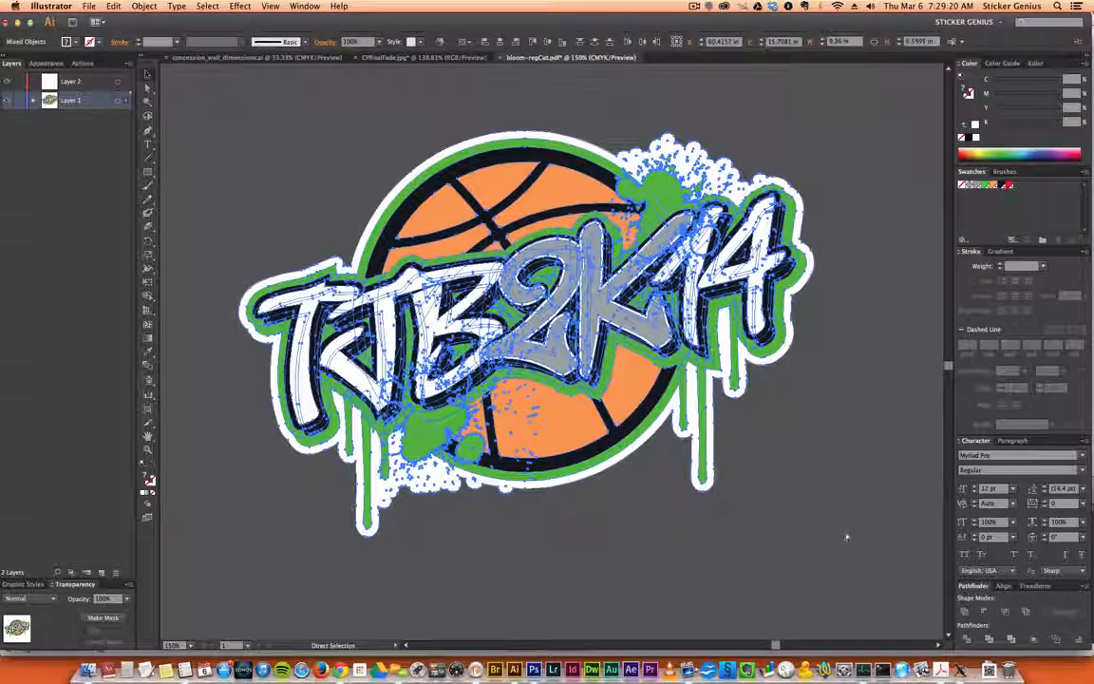
key(v)
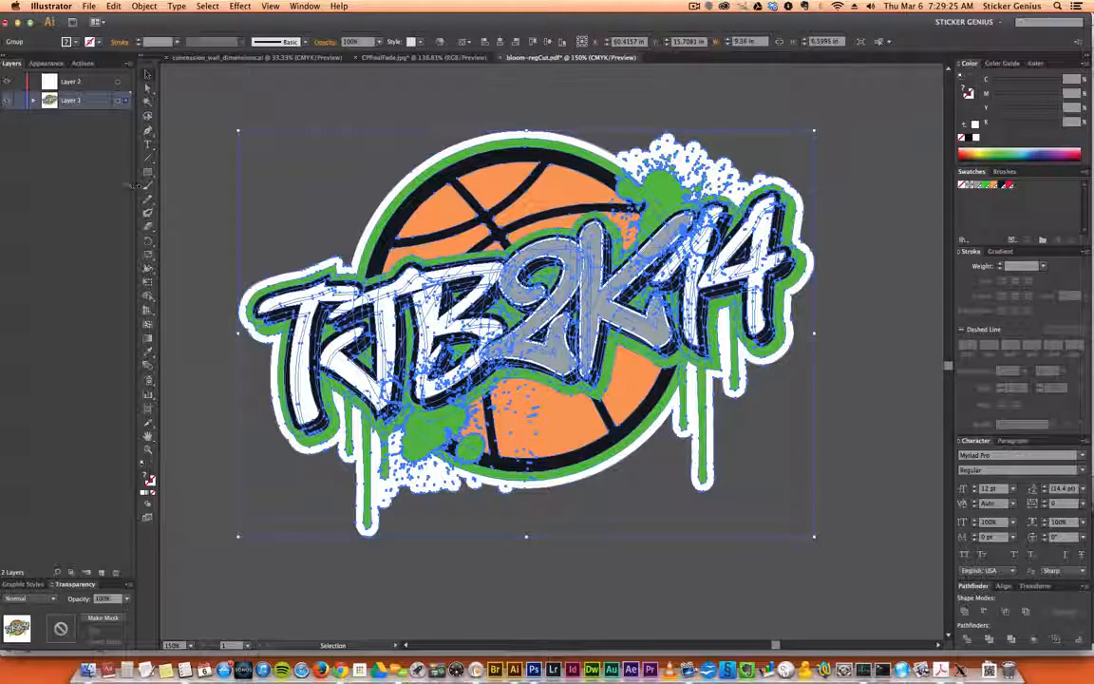
drag(122, 100, 124, 81)
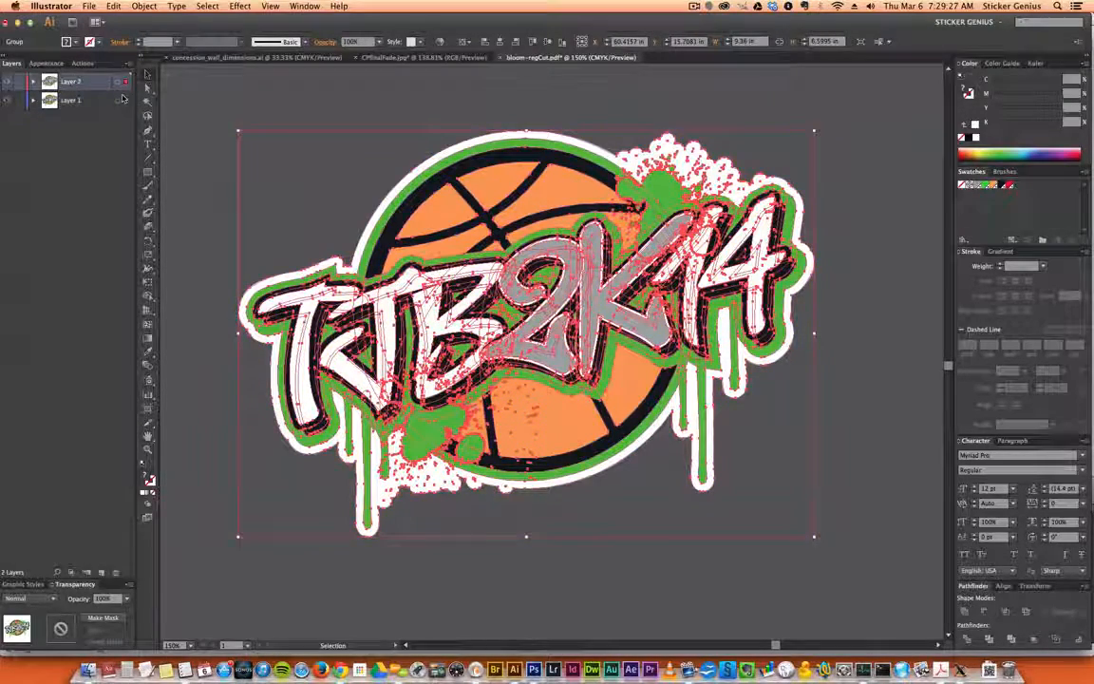
click(965, 613)
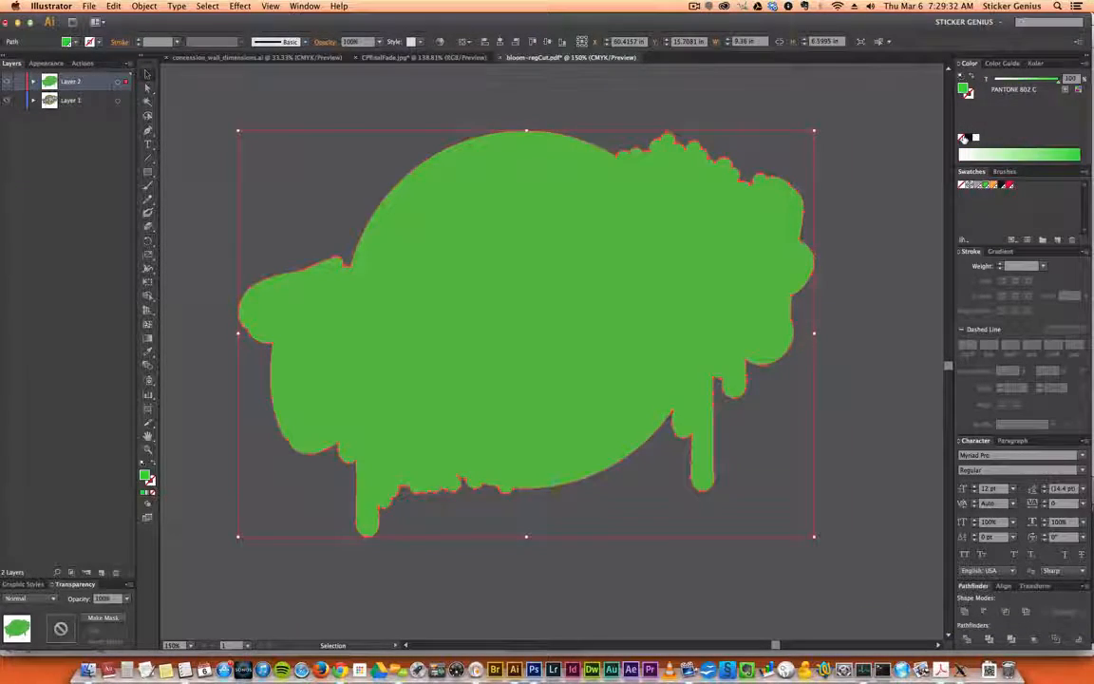
Remove the Layer 2 silhouette's fill and give it a 1 pt black stroke as an outline
click(963, 135)
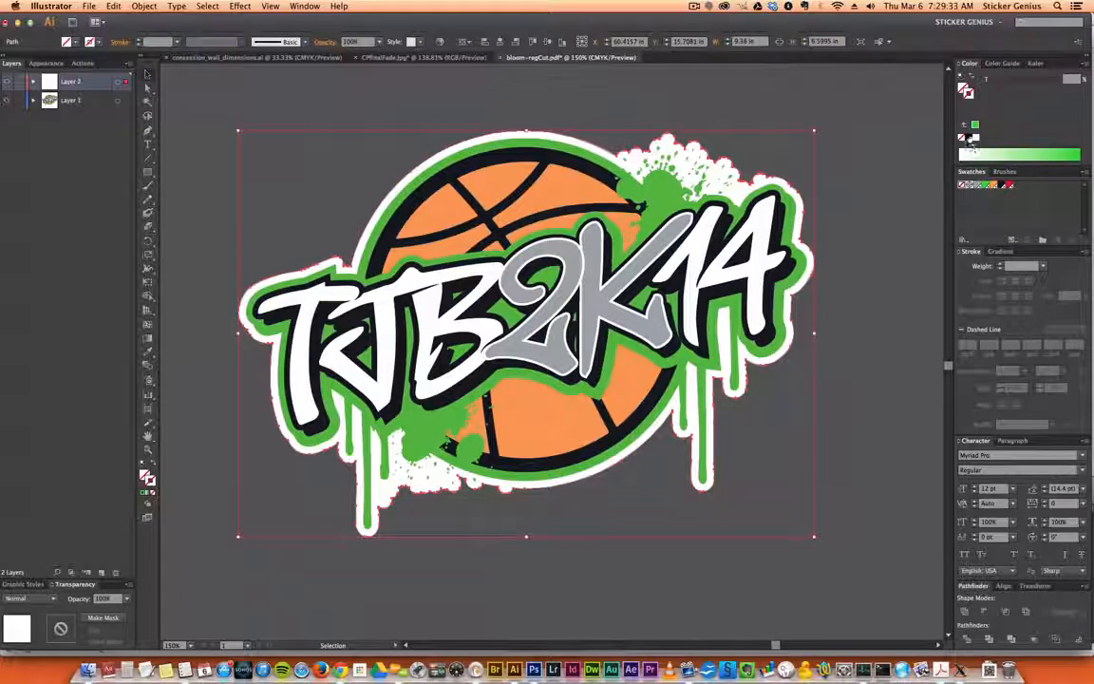
click(756, 110)
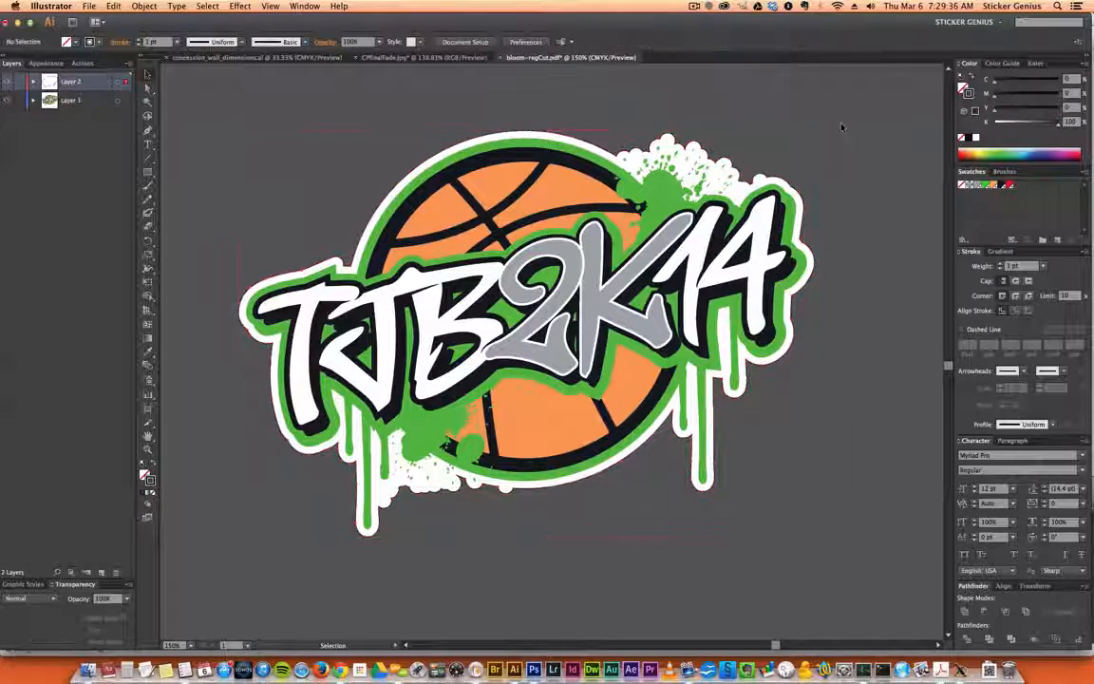
key(super+a)
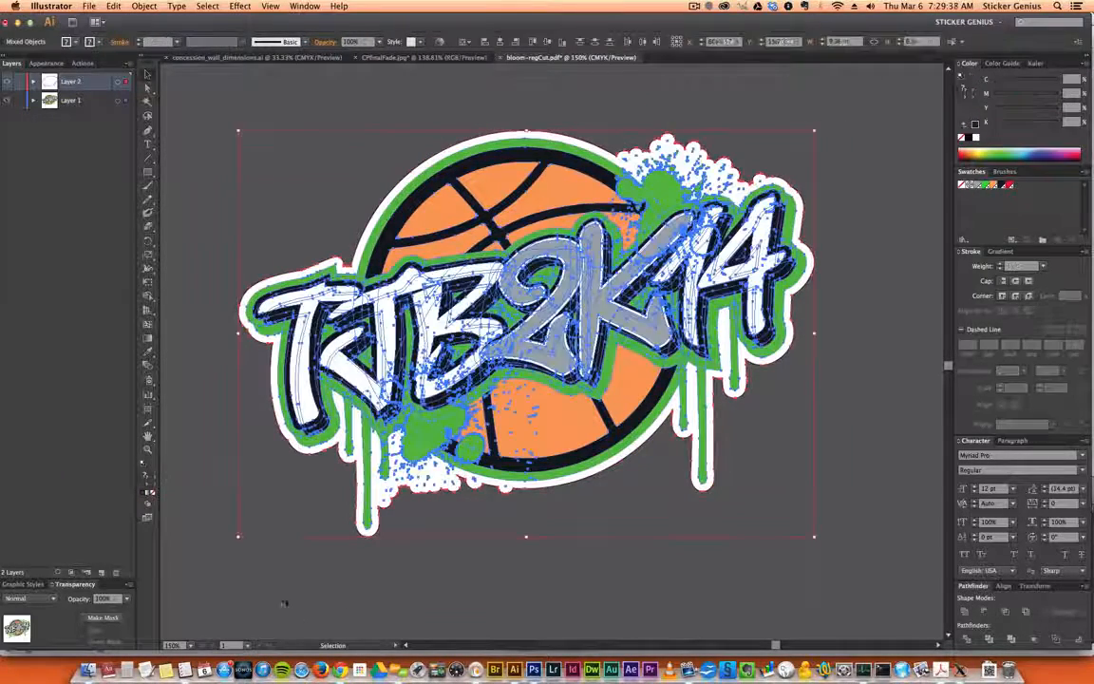
click(265, 599)
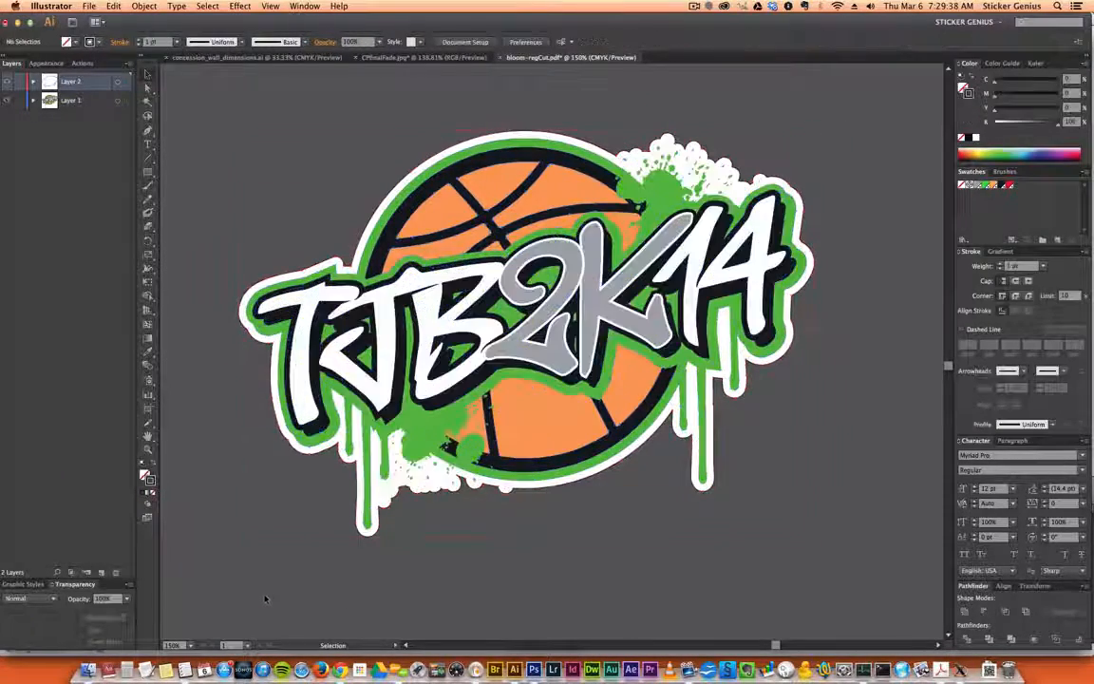
Switch to the CPfinalFade.jpg document, duplicate the crown image in place onto Layer 2, and lock Layer 1
click(423, 57)
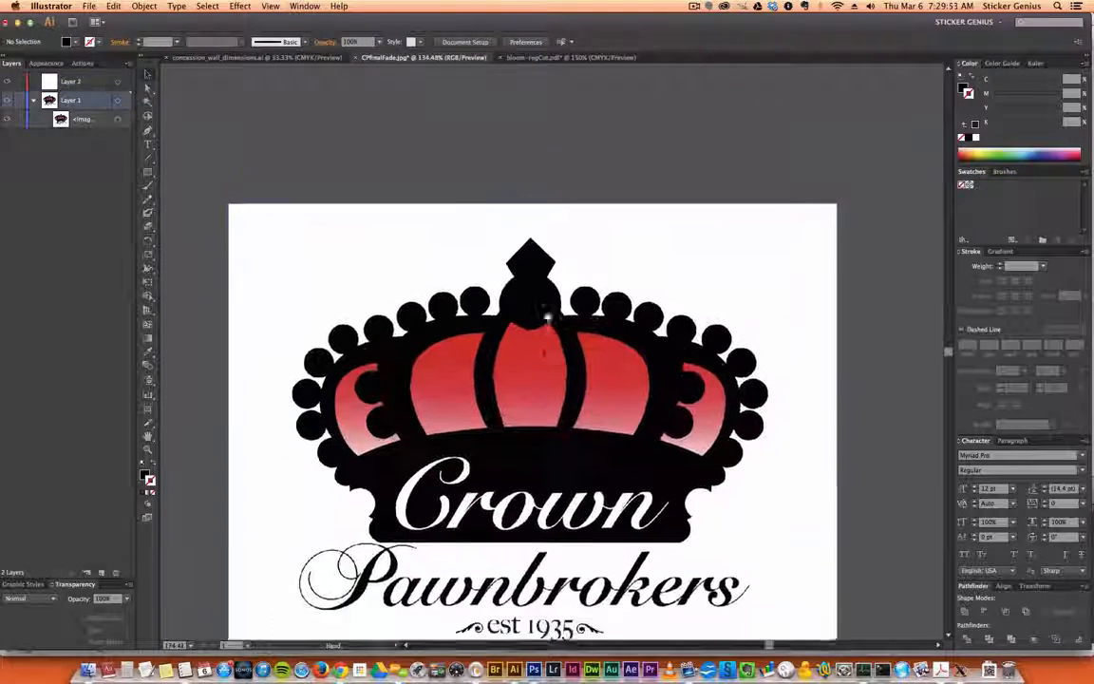
drag(516, 402, 523, 300)
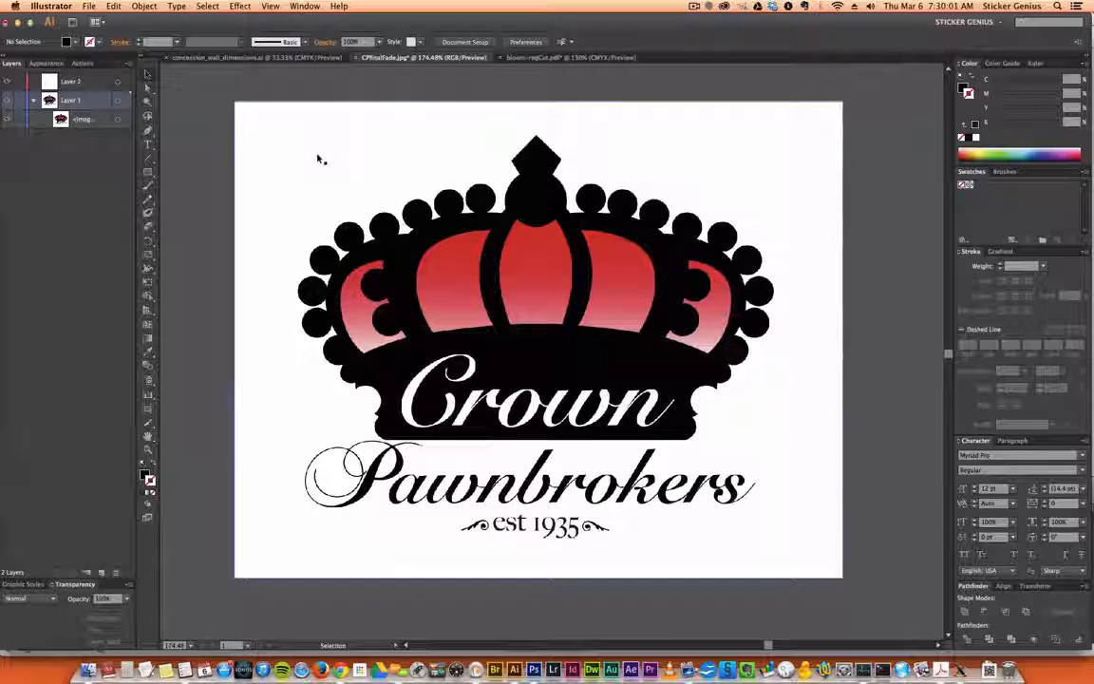
click(118, 119)
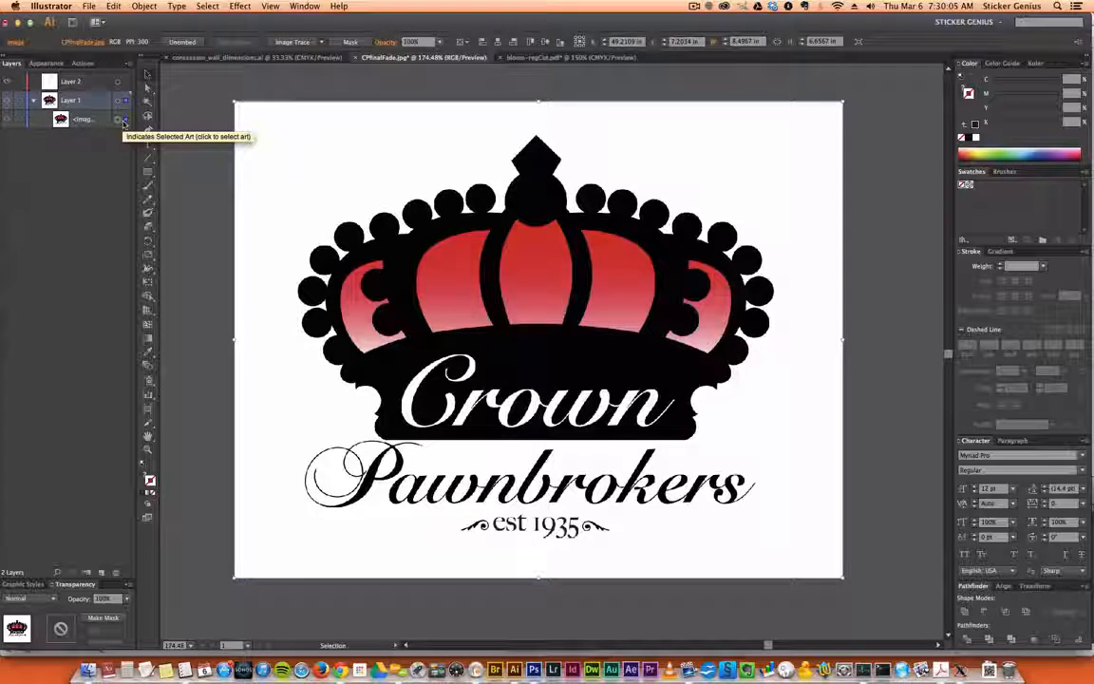
key(super+c)
key(super+f)
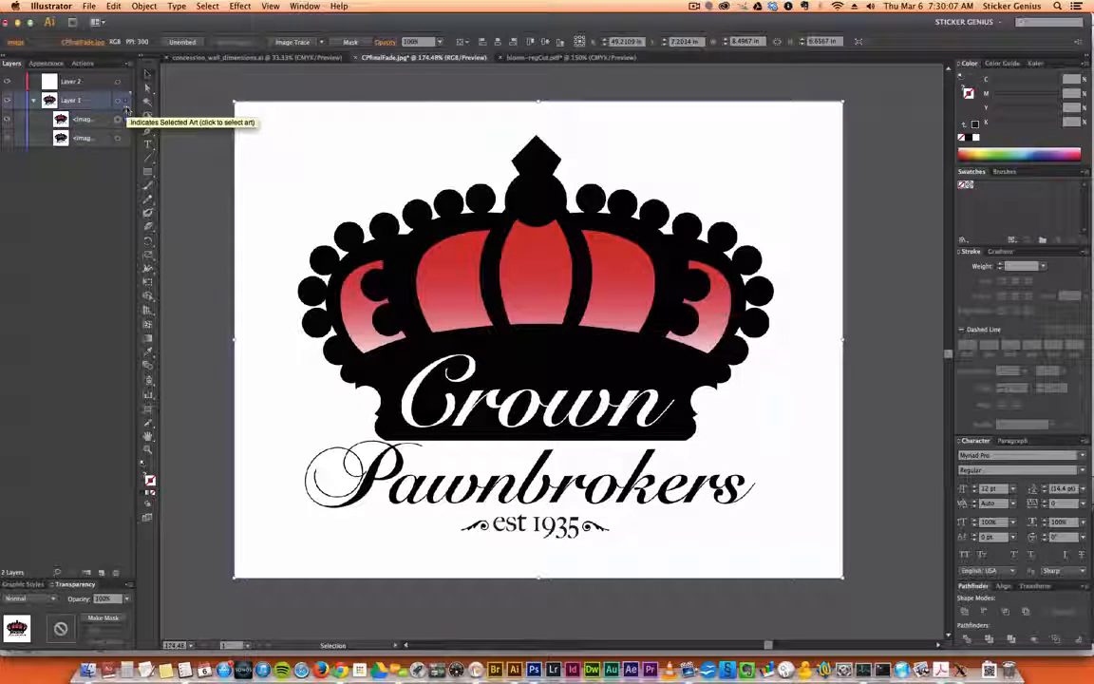
drag(126, 110, 126, 82)
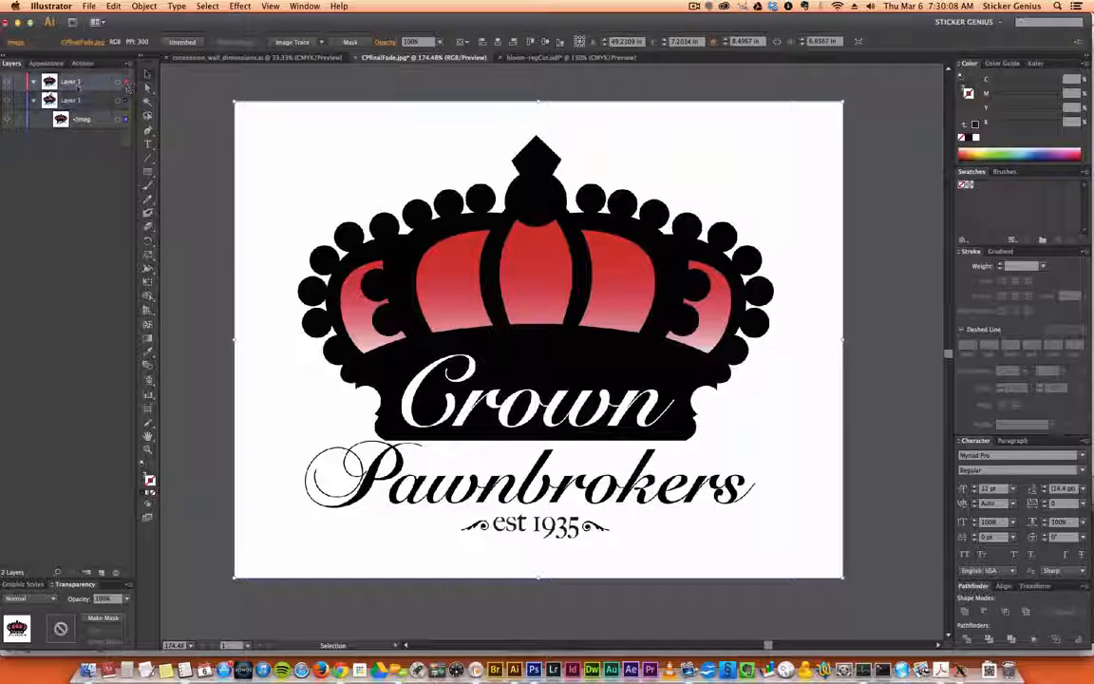
click(19, 101)
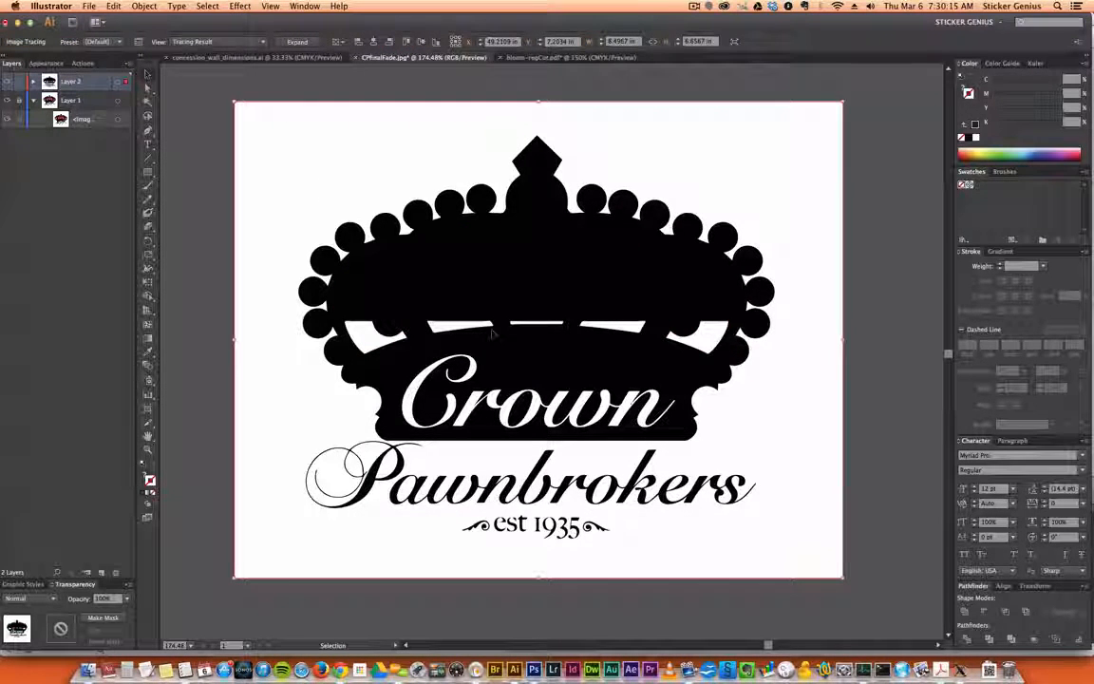
Raise the black-and-white Image Trace threshold to 227 for the Layer 2 crown image
click(141, 42)
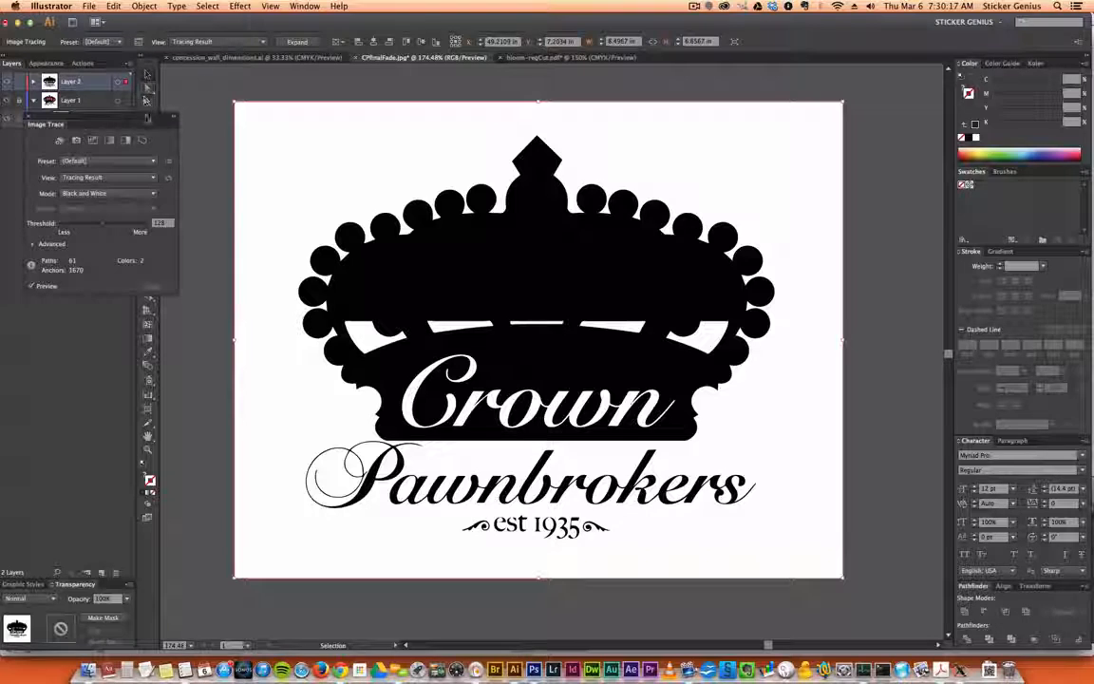
mouse_move(147, 123)
mouse_down()
mouse_move(325, 105)
mouse_move(291, 81)
mouse_up()
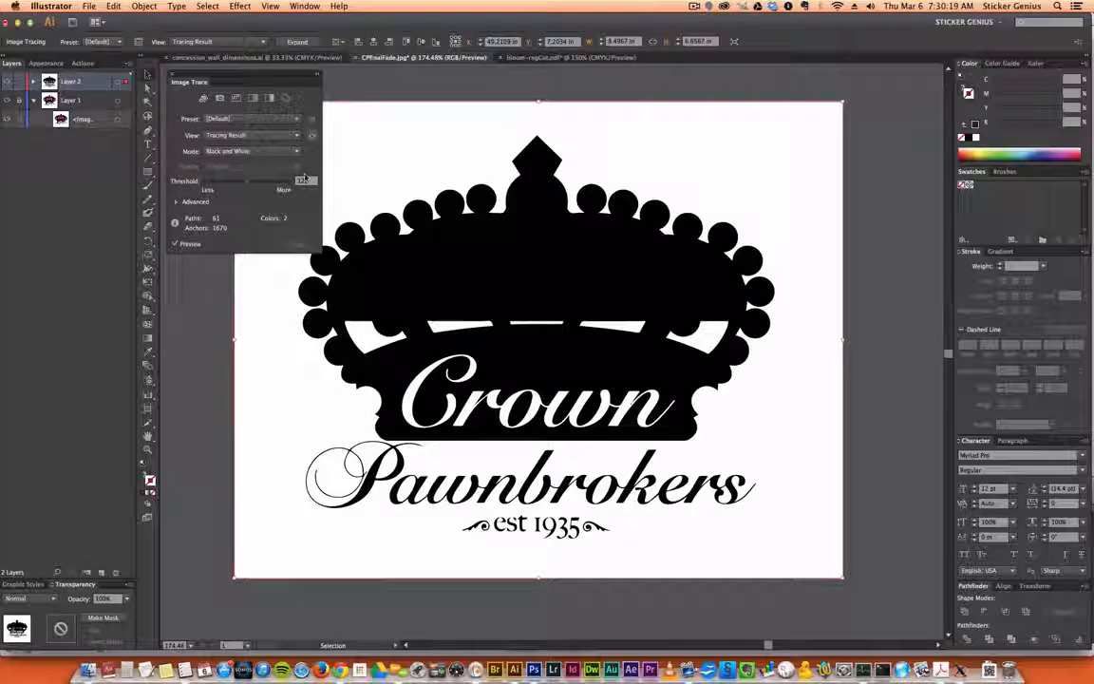
drag(246, 180, 282, 187)
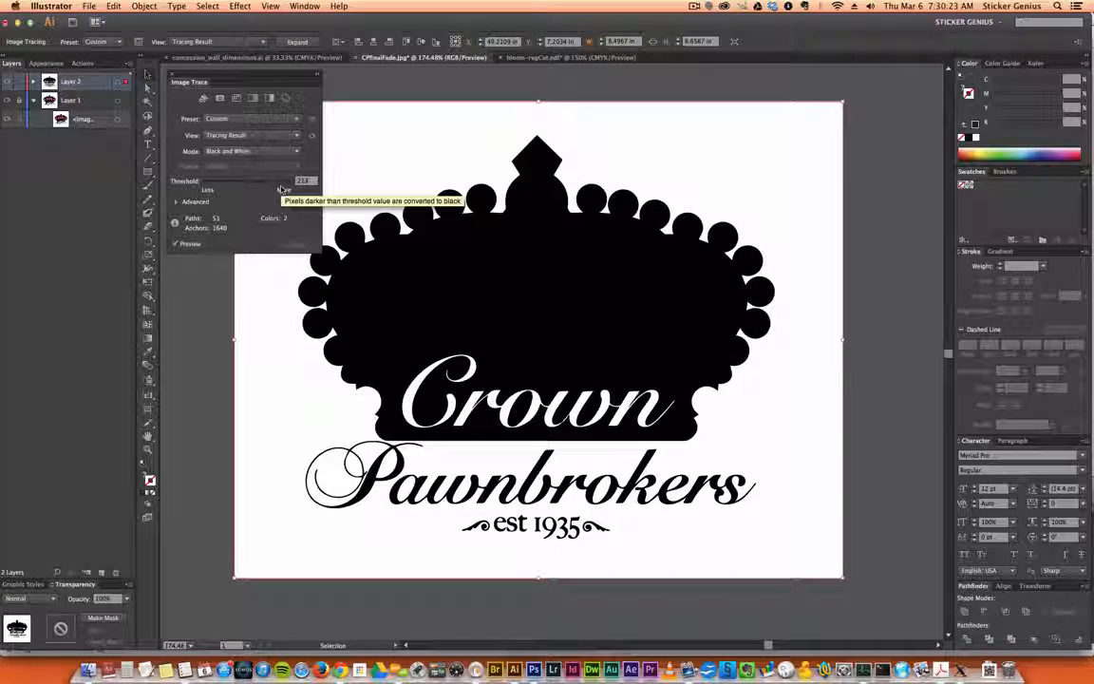
drag(274, 182, 279, 181)
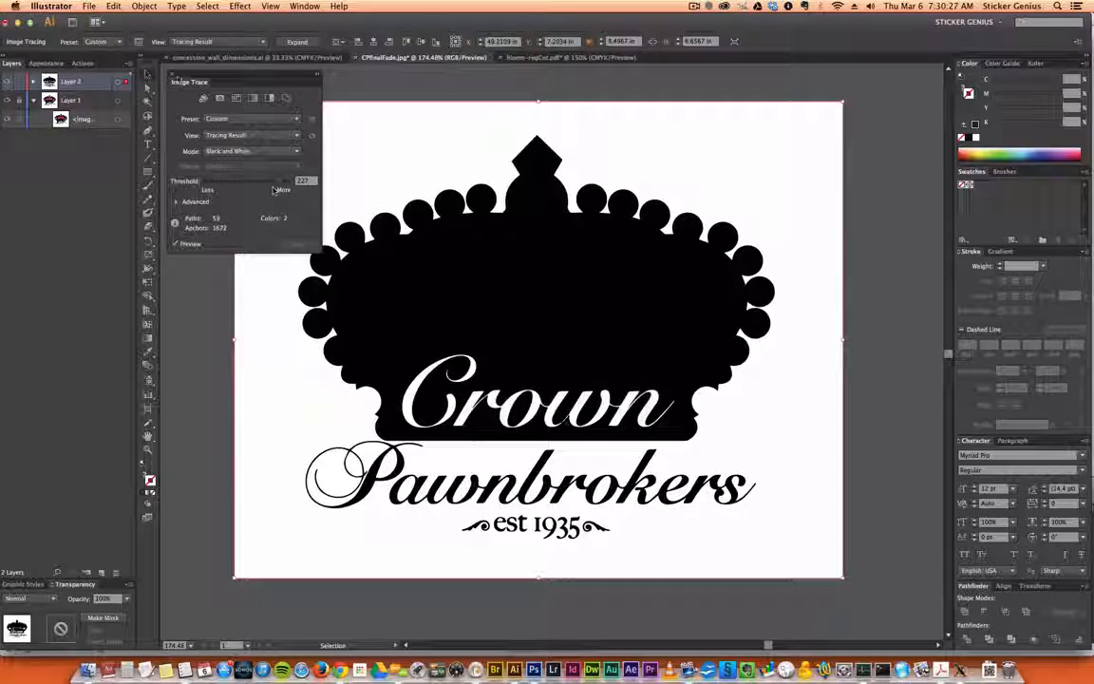
click(169, 74)
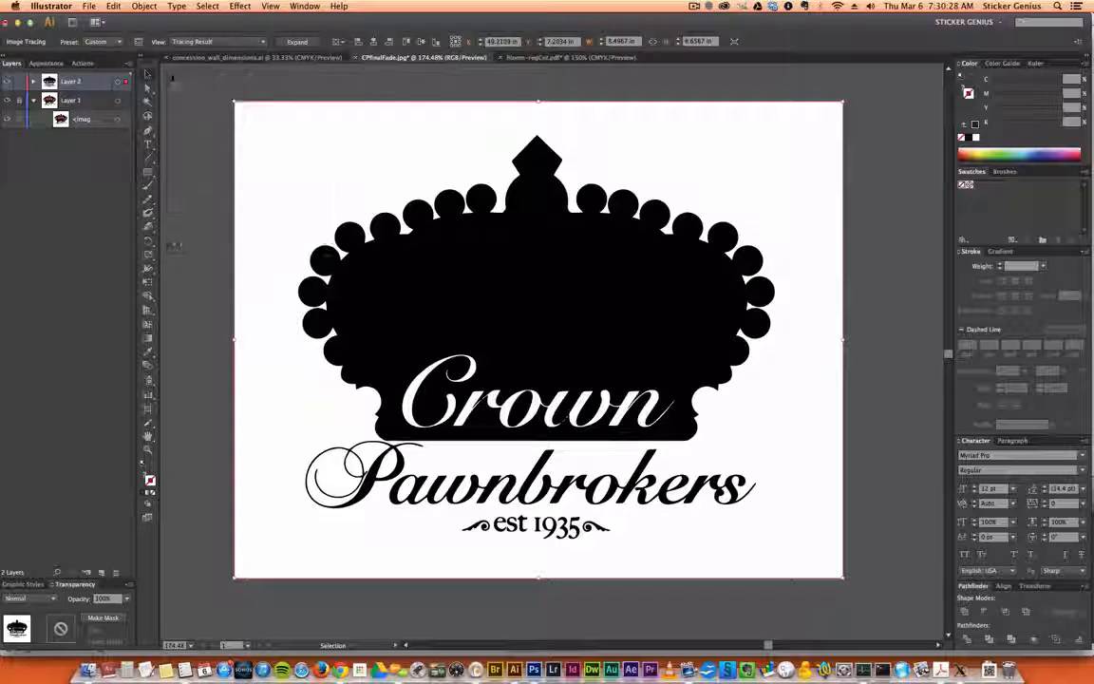
Expand the crown tracing into paths, ungroup them, and clear the selection
click(296, 42)
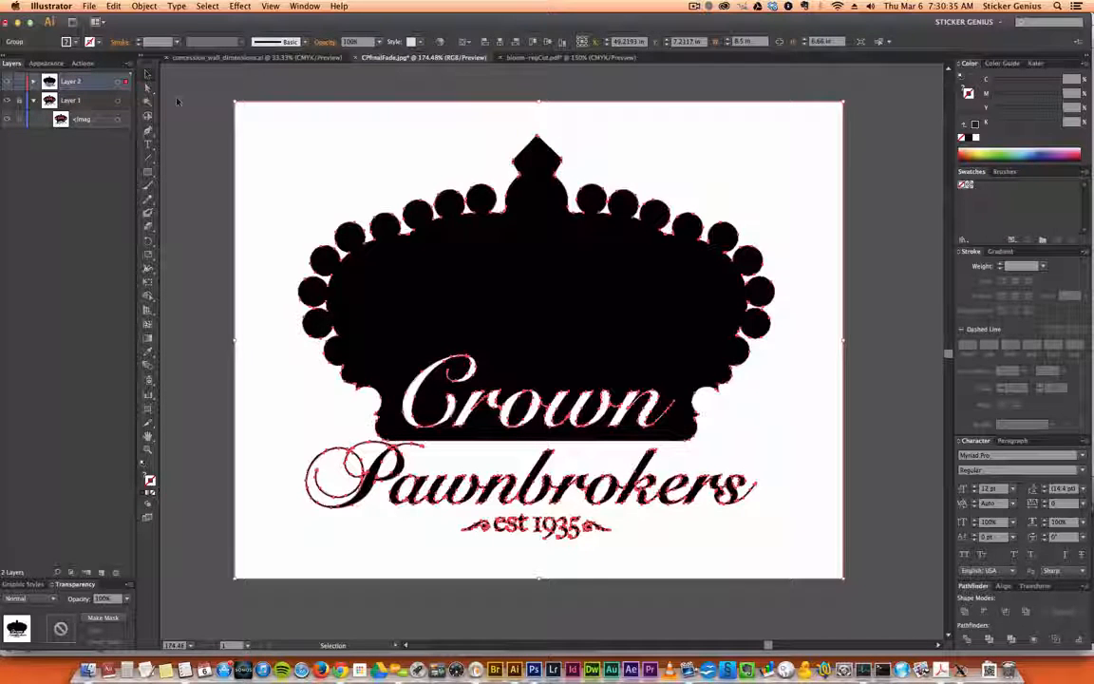
click(144, 7)
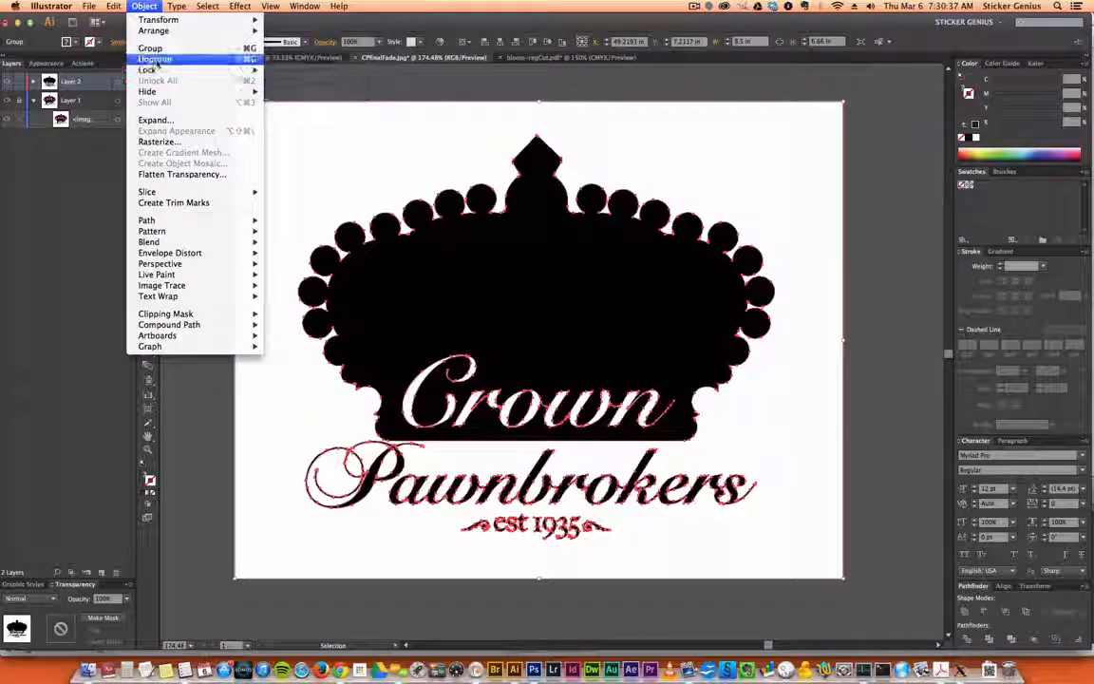
click(220, 60)
click(173, 113)
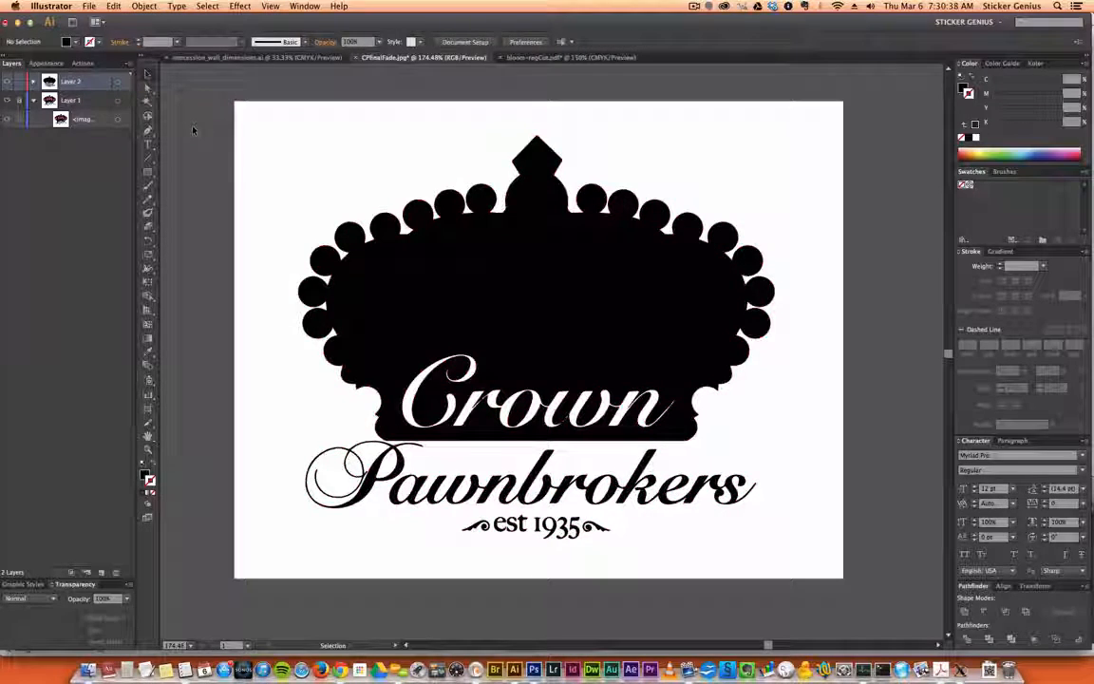
Select the white background and every shape with the same fill color on Layer 2, and delete them
click(250, 119)
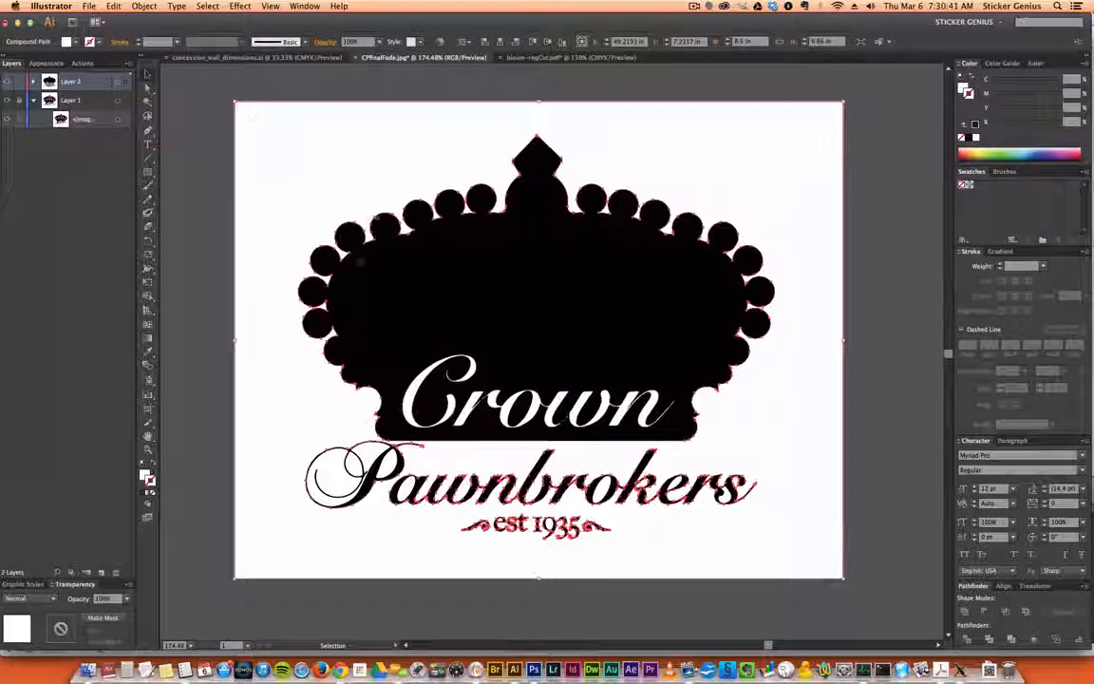
click(207, 6)
mouse_move(302, 109)
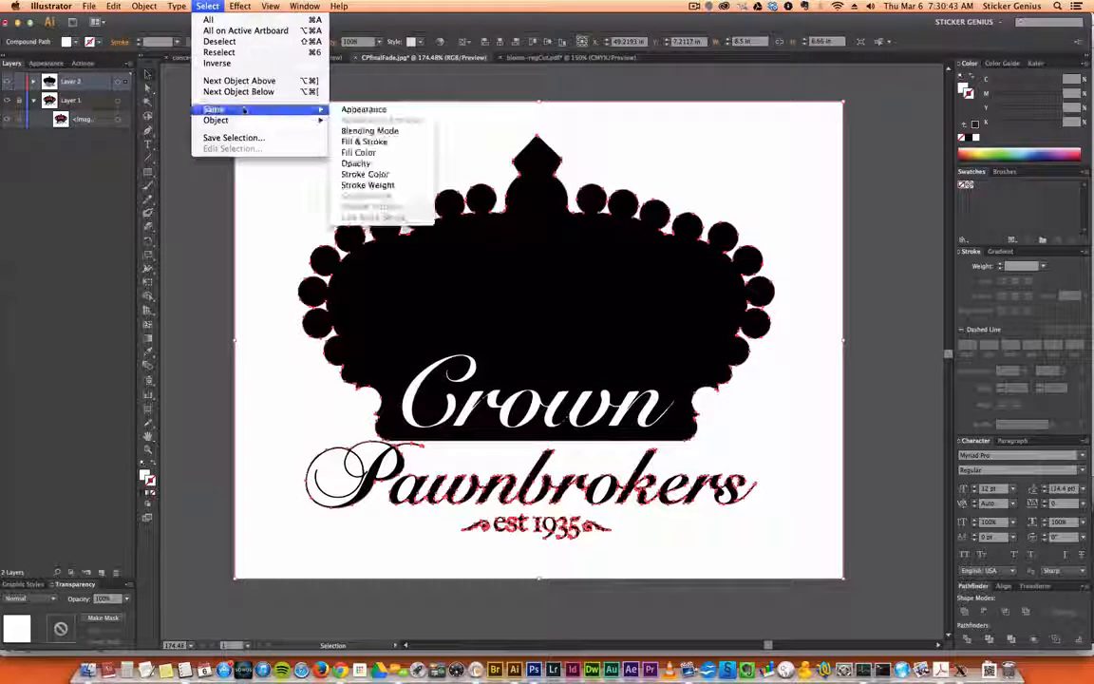
click(359, 153)
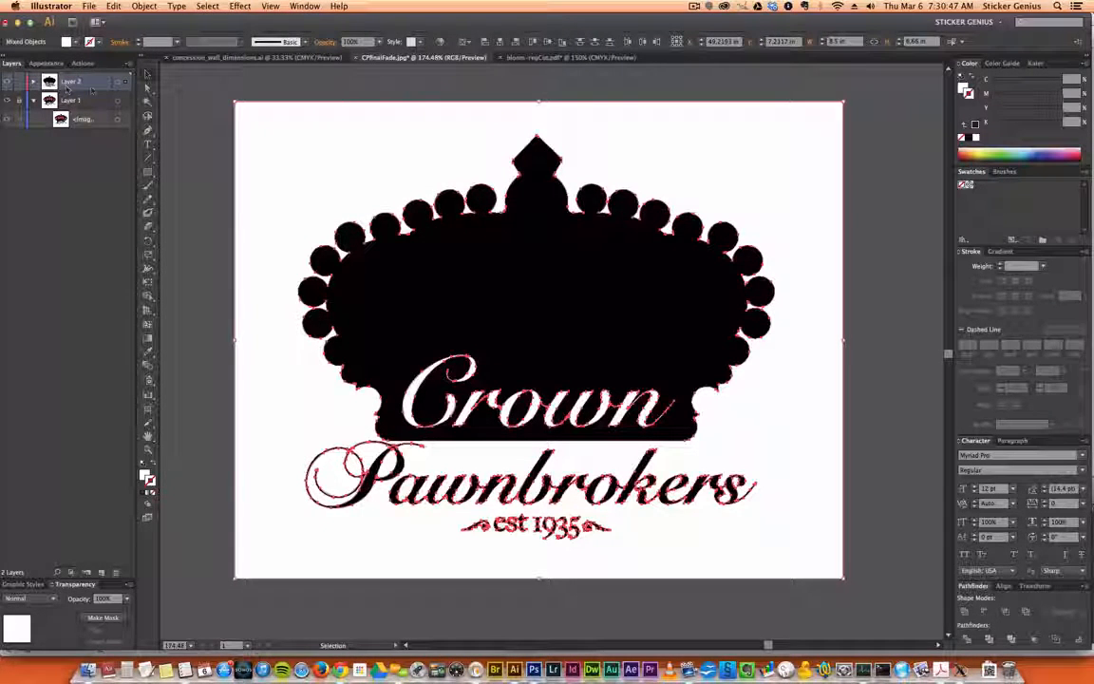
key(Delete)
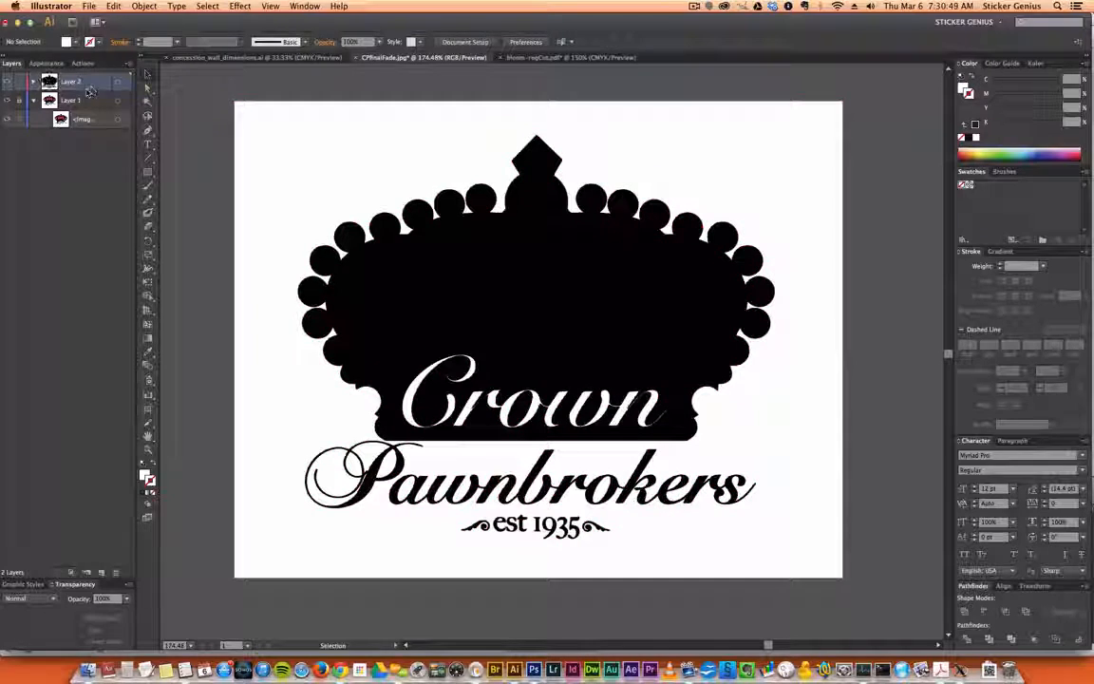
Apply an Offset Path effect of 0.1389 in with round joins to all the black crown and lettering shapes
drag(195, 116, 776, 552)
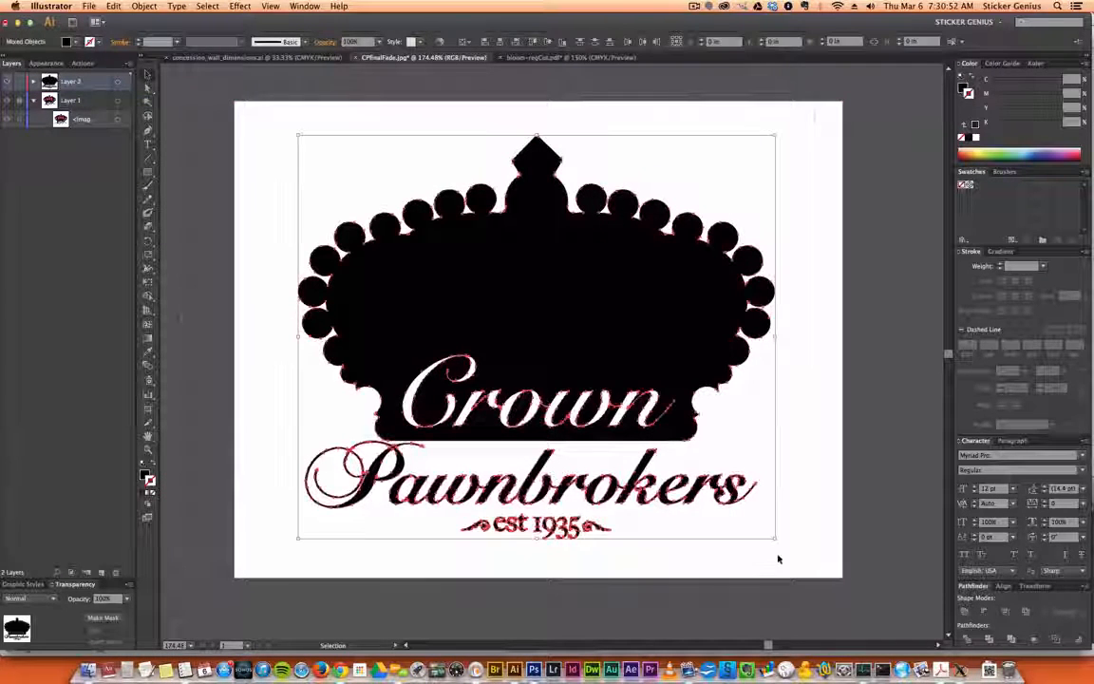
click(242, 8)
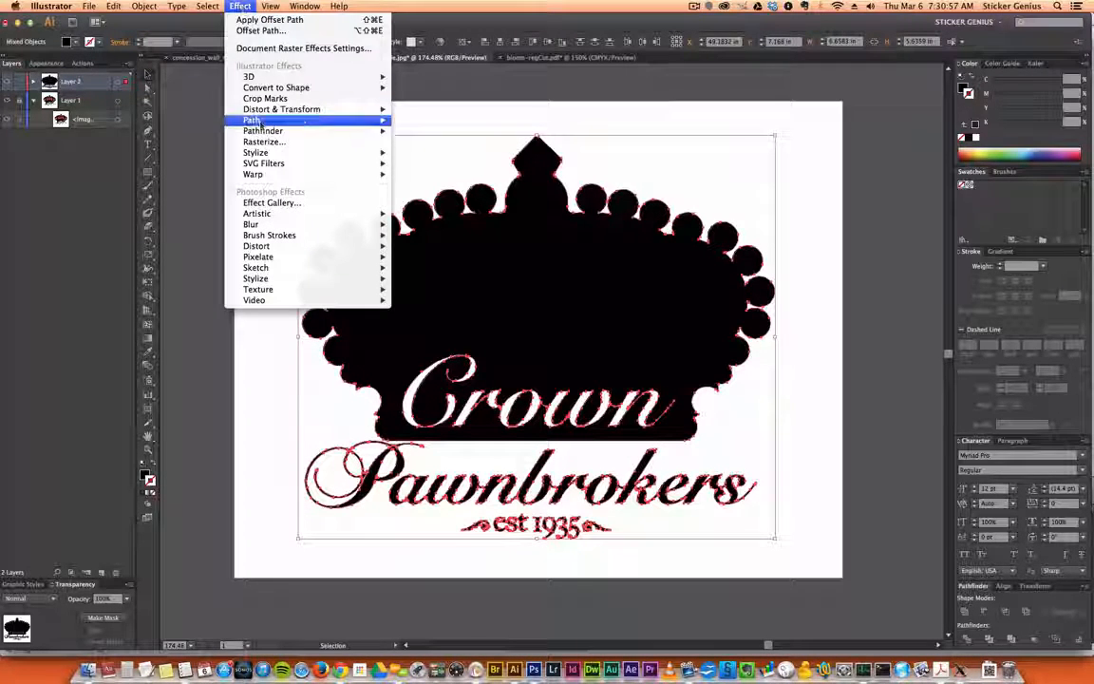
mouse_move(253, 122)
click(424, 120)
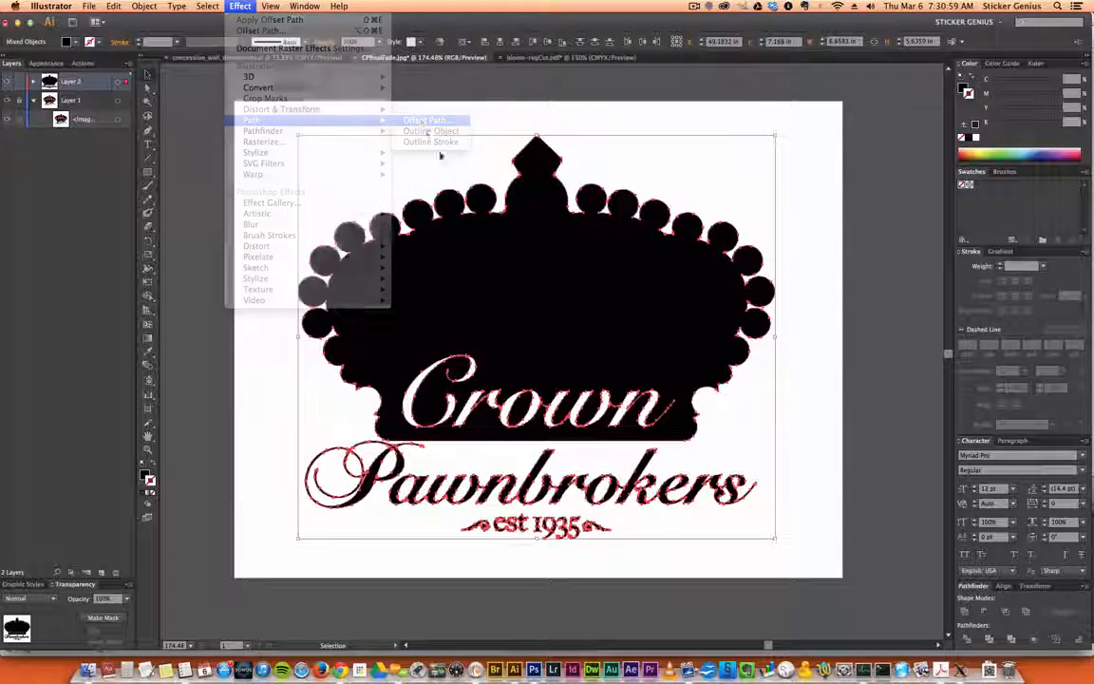
click(266, 125)
click(249, 139)
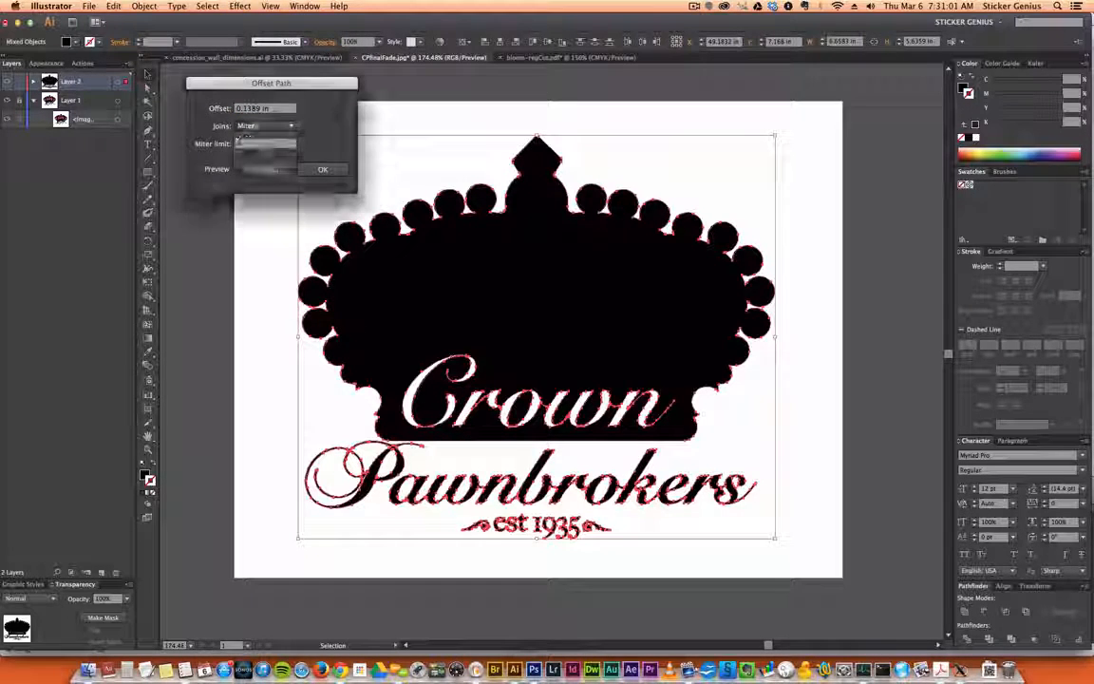
click(216, 170)
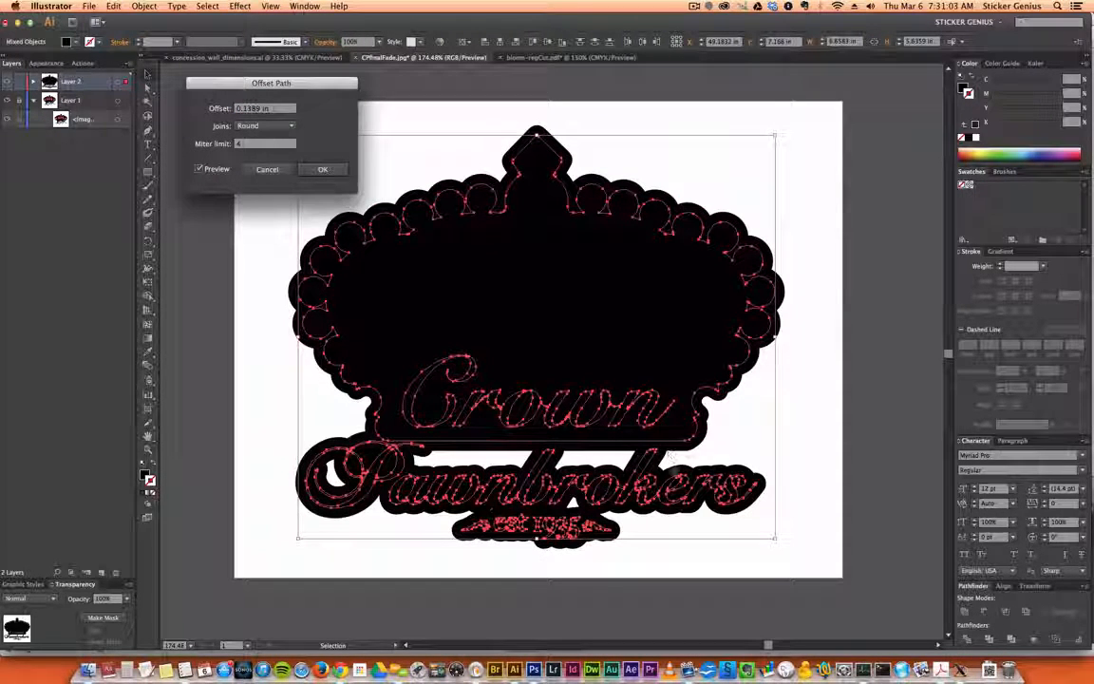
click(322, 169)
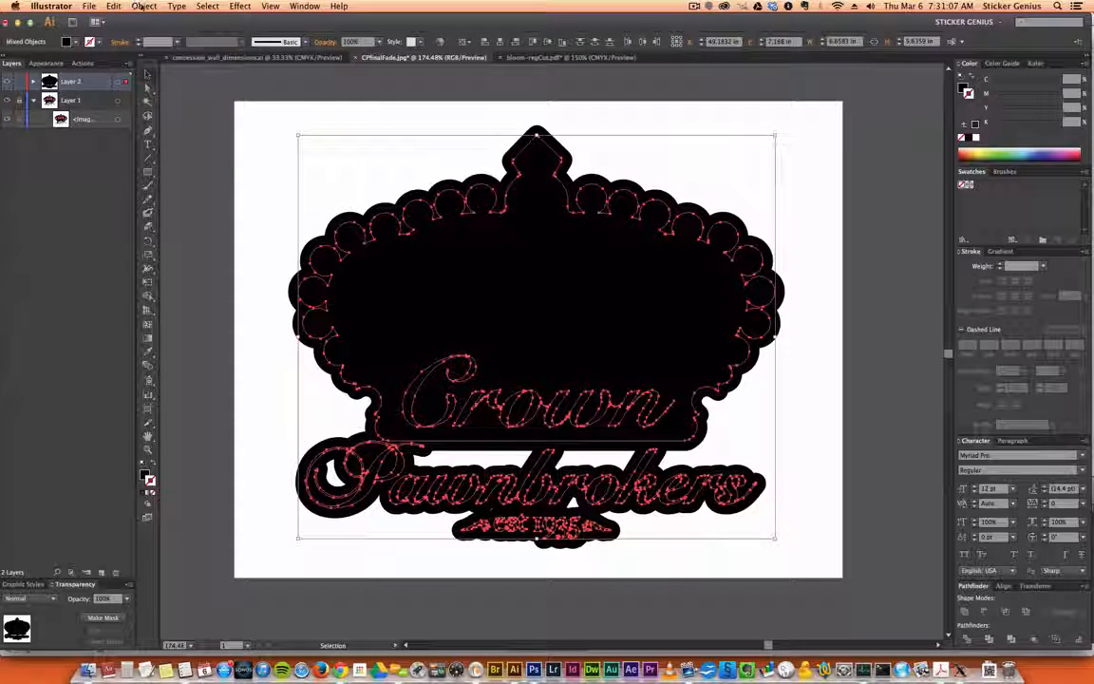
Expand the appearance of the offset crown shapes and unite them into one silhouette
click(143, 5)
click(170, 132)
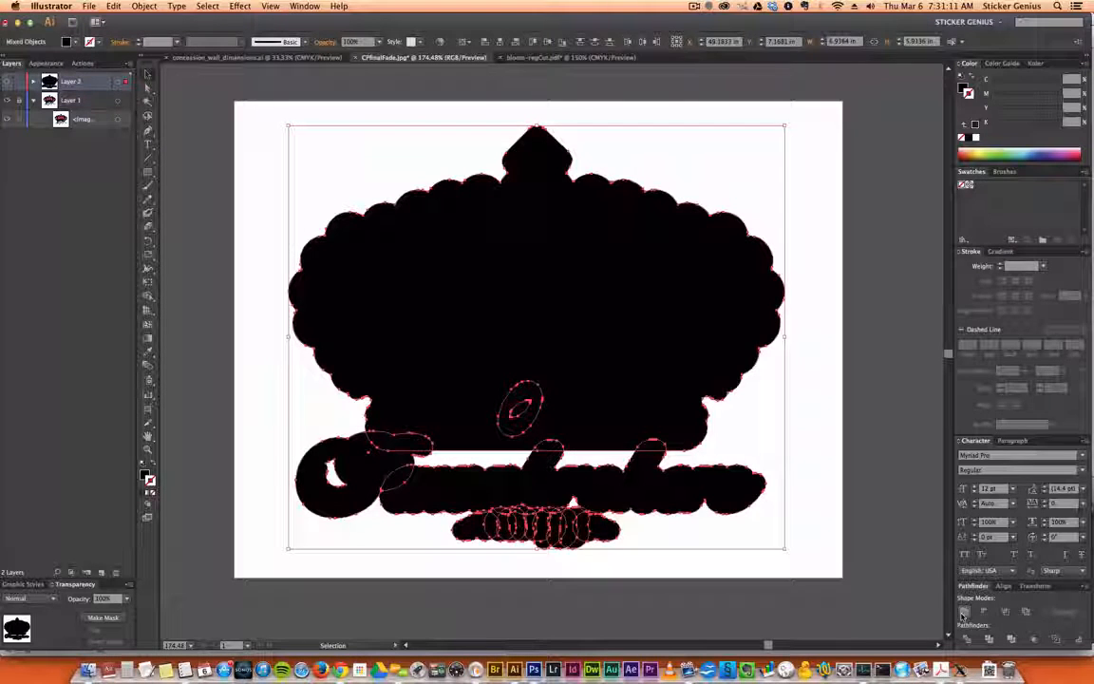
click(964, 611)
Isolate the united crown silhouette, delete its interior gaps around the lettering to make it solid, and exit isolation
double_click(624, 386)
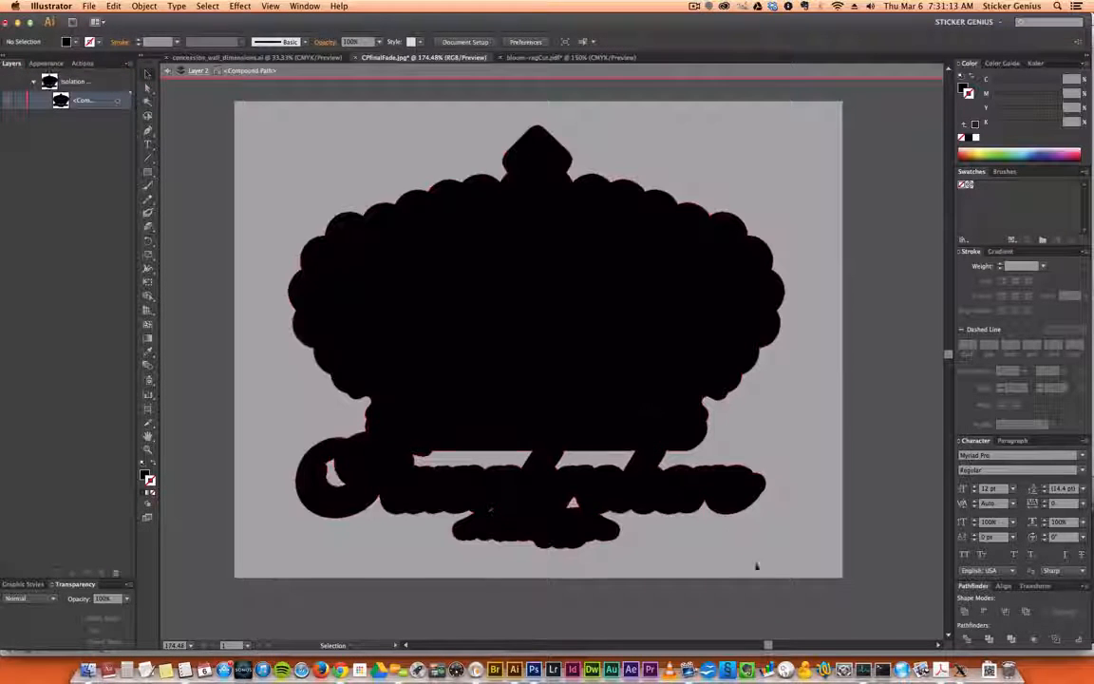
click(383, 252)
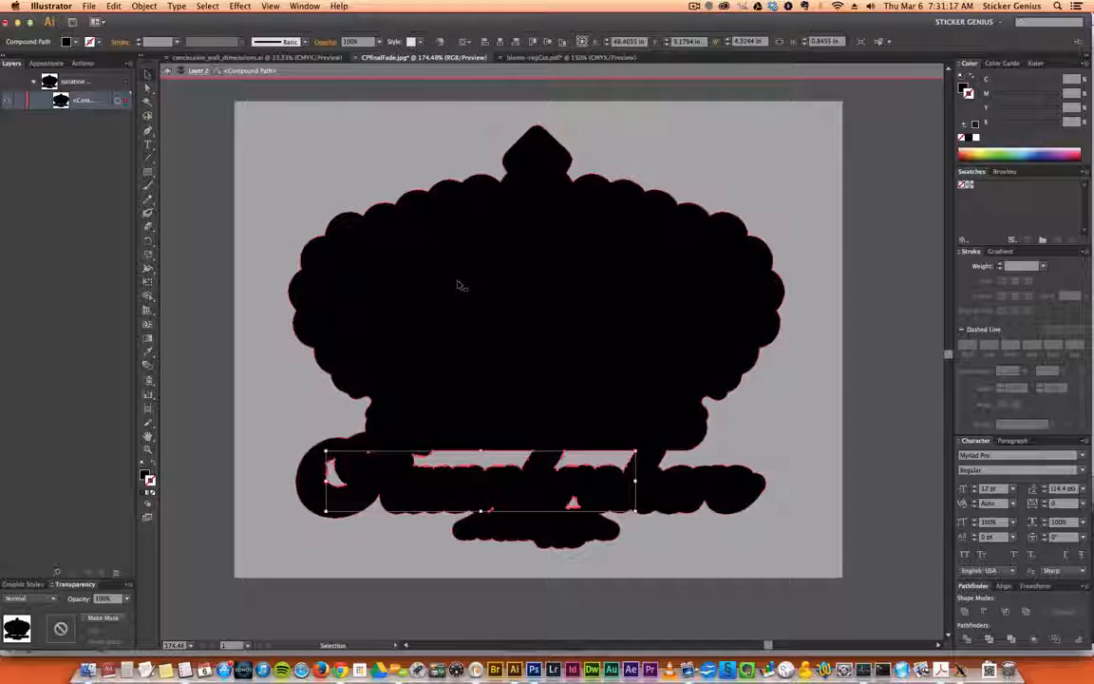
key(Delete)
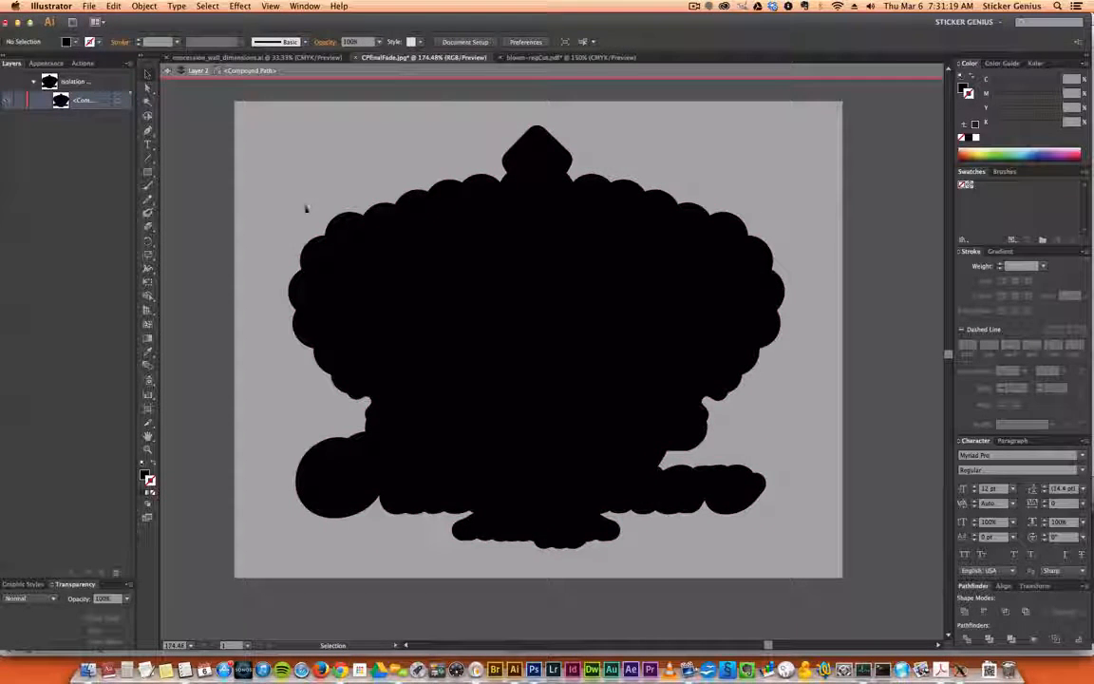
click(306, 216)
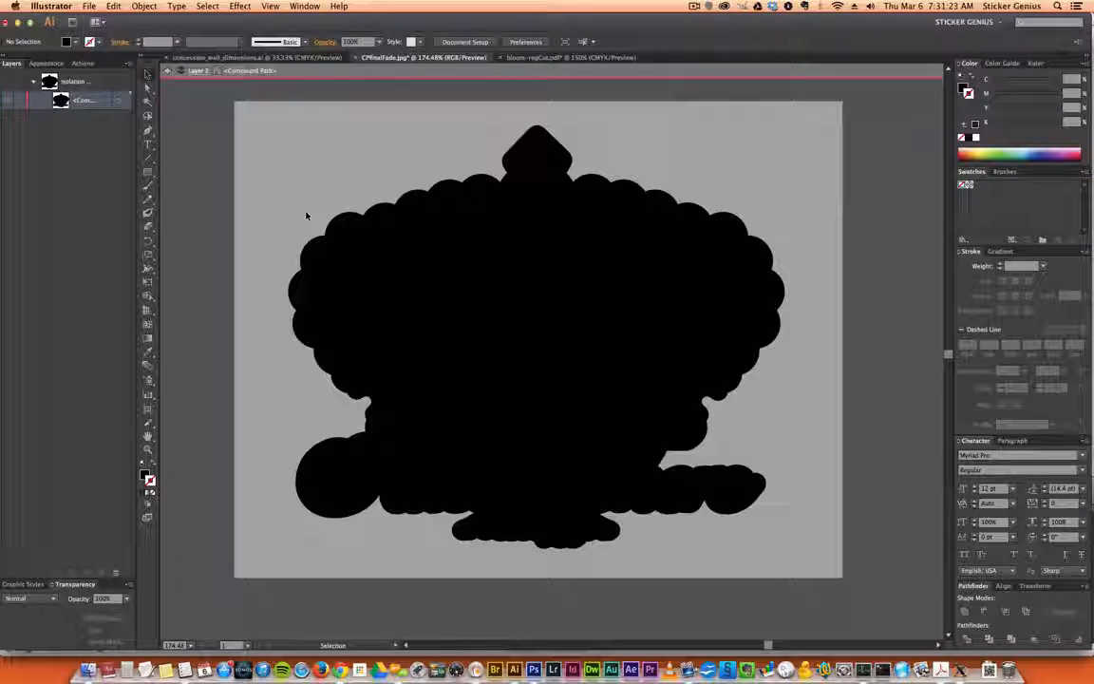
double_click(205, 199)
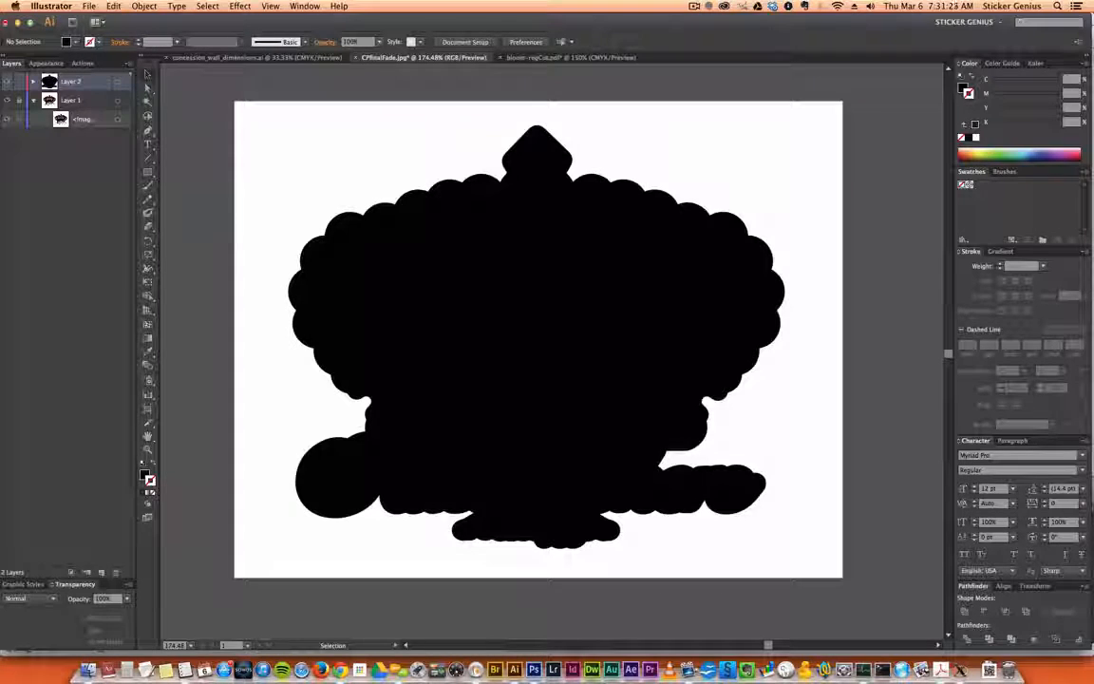
Give the crown silhouette no fill and a 1 pt black stroke, turning it into an outline around the logo
click(465, 273)
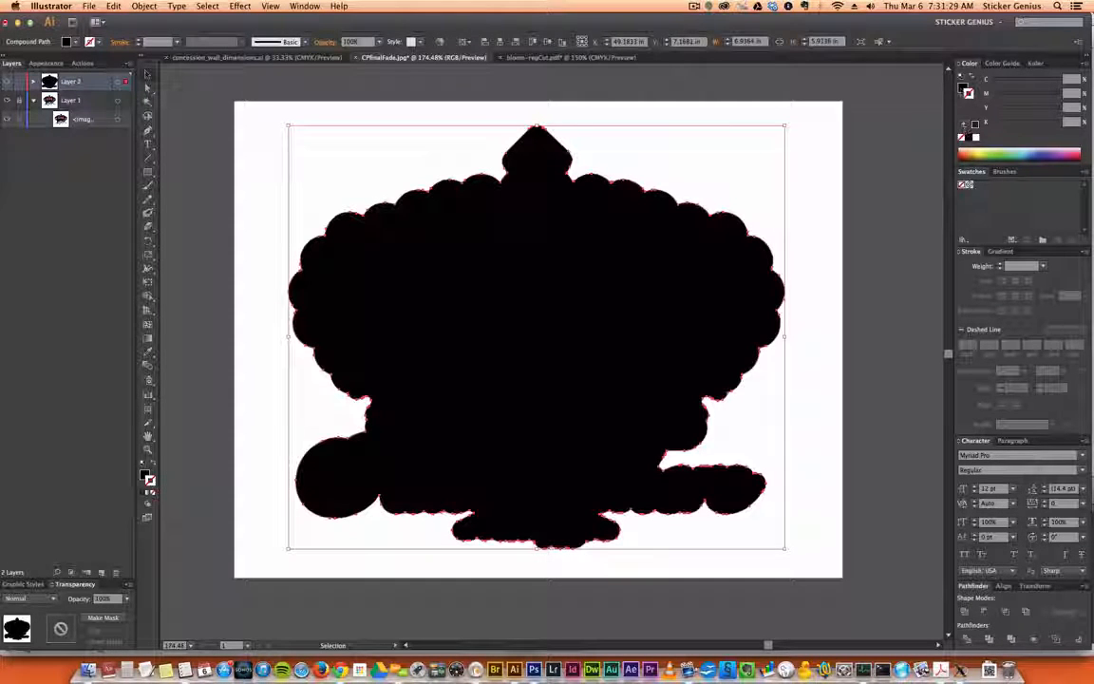
key(x)
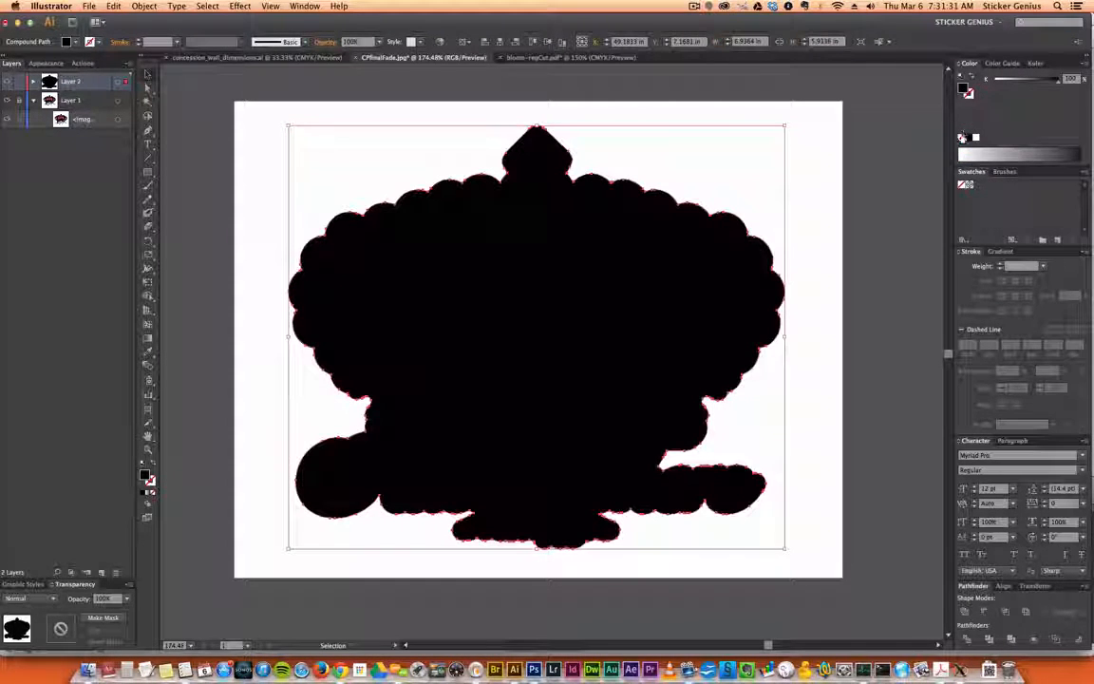
click(961, 138)
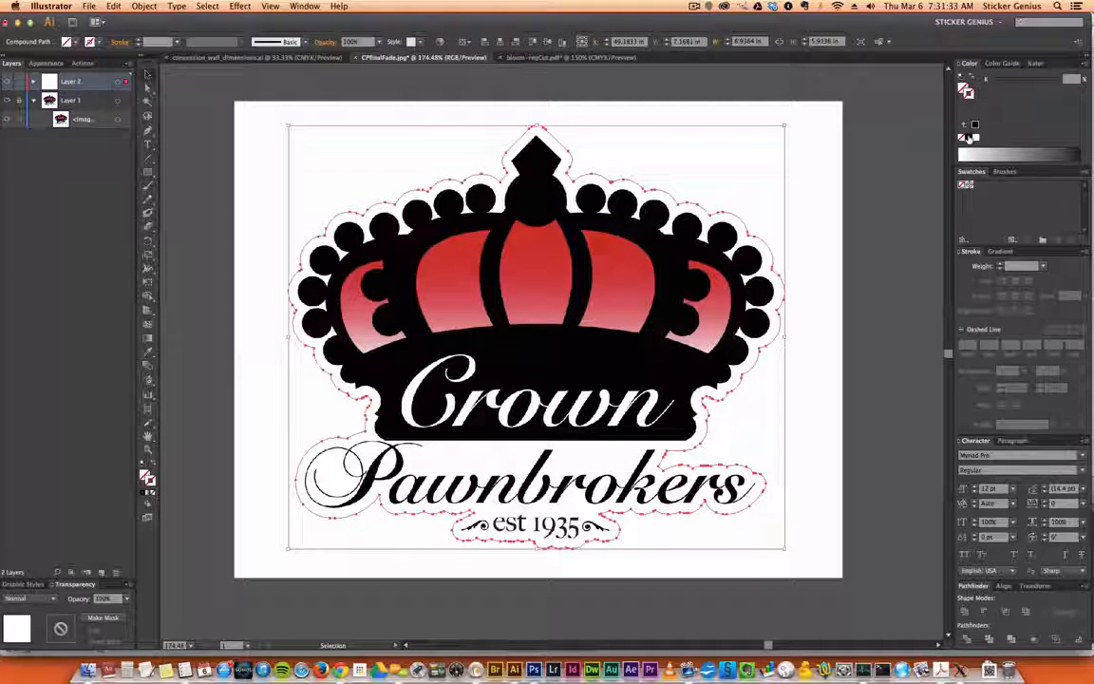
click(814, 369)
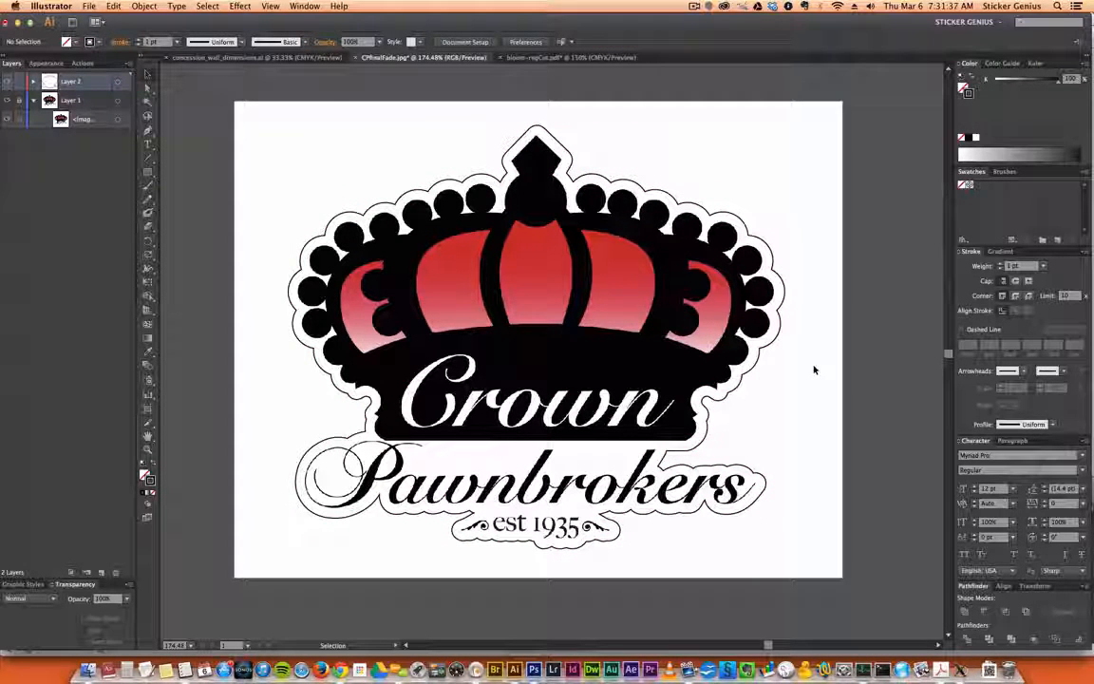
Unlock Layer 1 and place a copy of Layer 2's crown outline in it, above the image
key(super+minus)
key(super+minus)
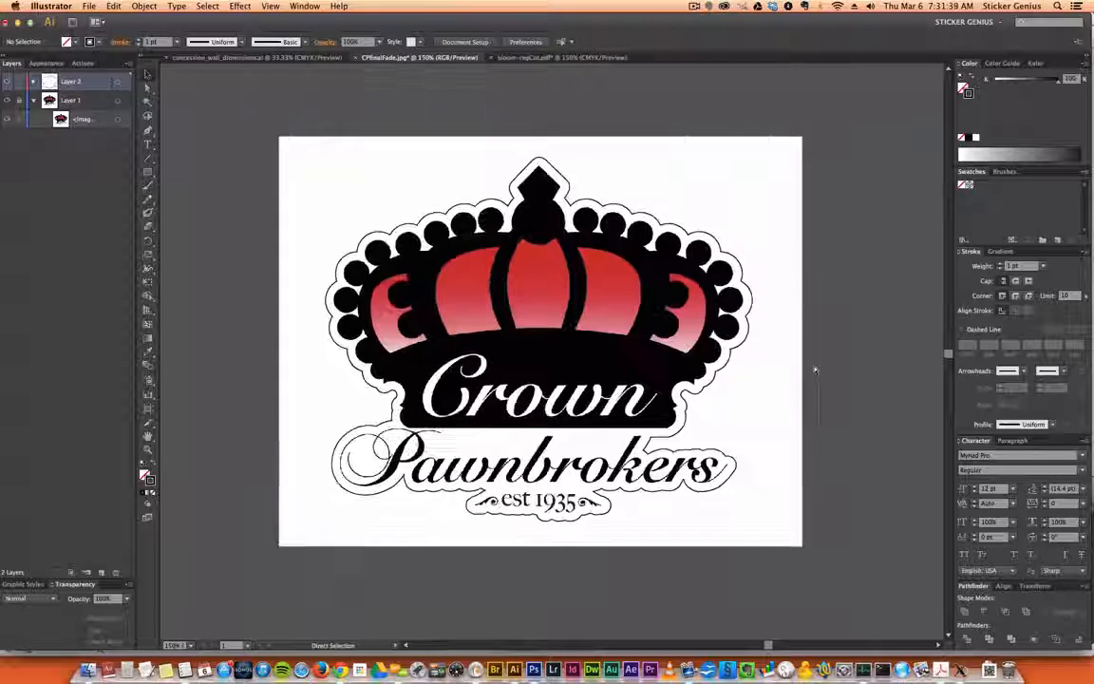
drag(781, 322, 620, 308)
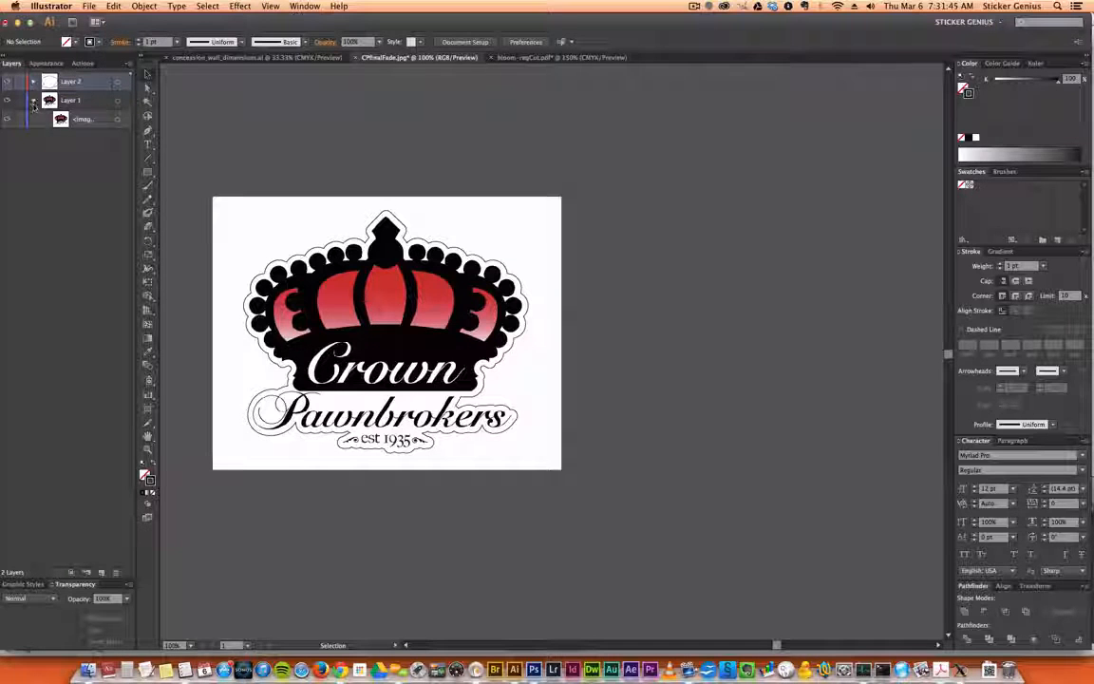
click(117, 82)
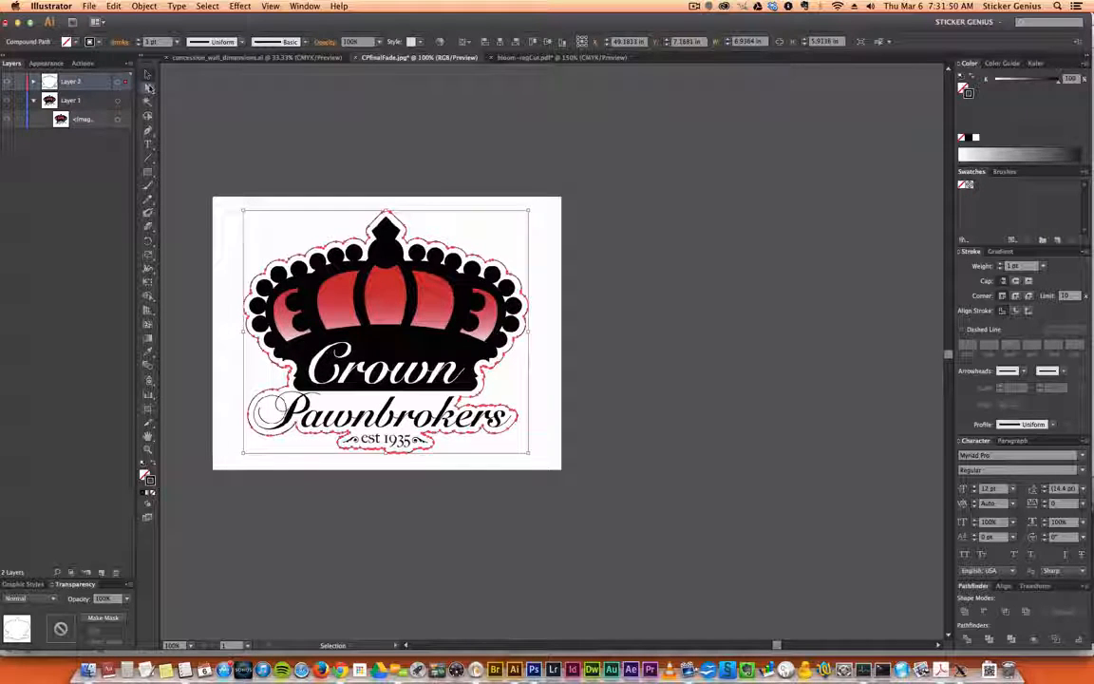
drag(126, 100, 96, 105)
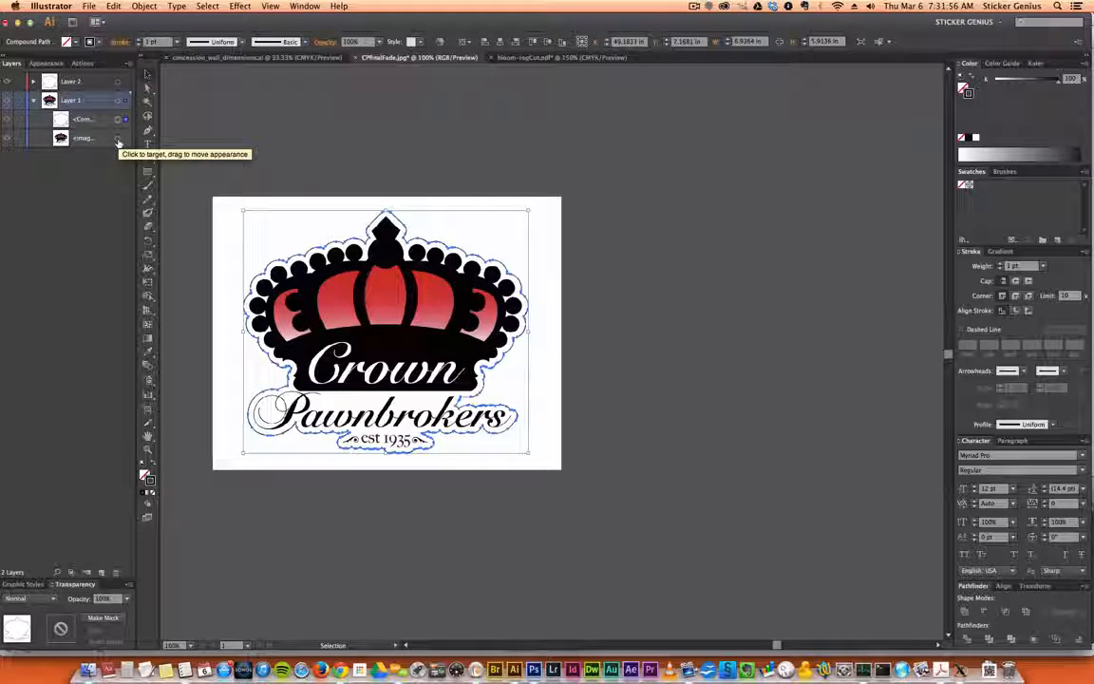
Make a clipping mask from the copied outline and the crown image on Layer 1, and clear the selection
shift+click(118, 142)
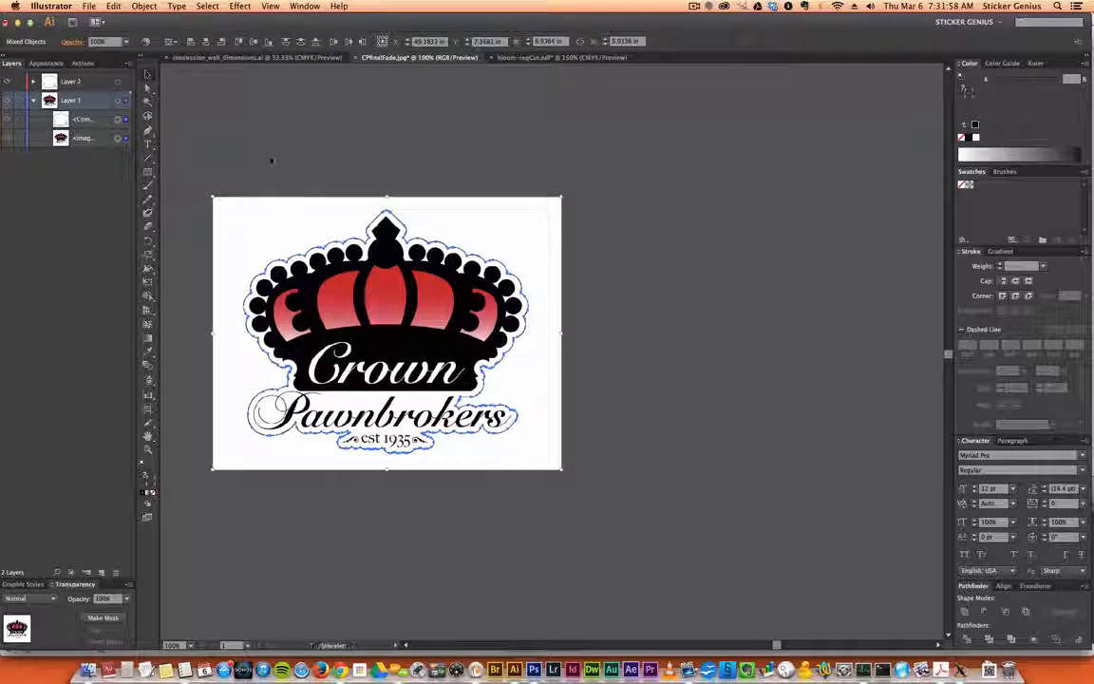
right_click(319, 260)
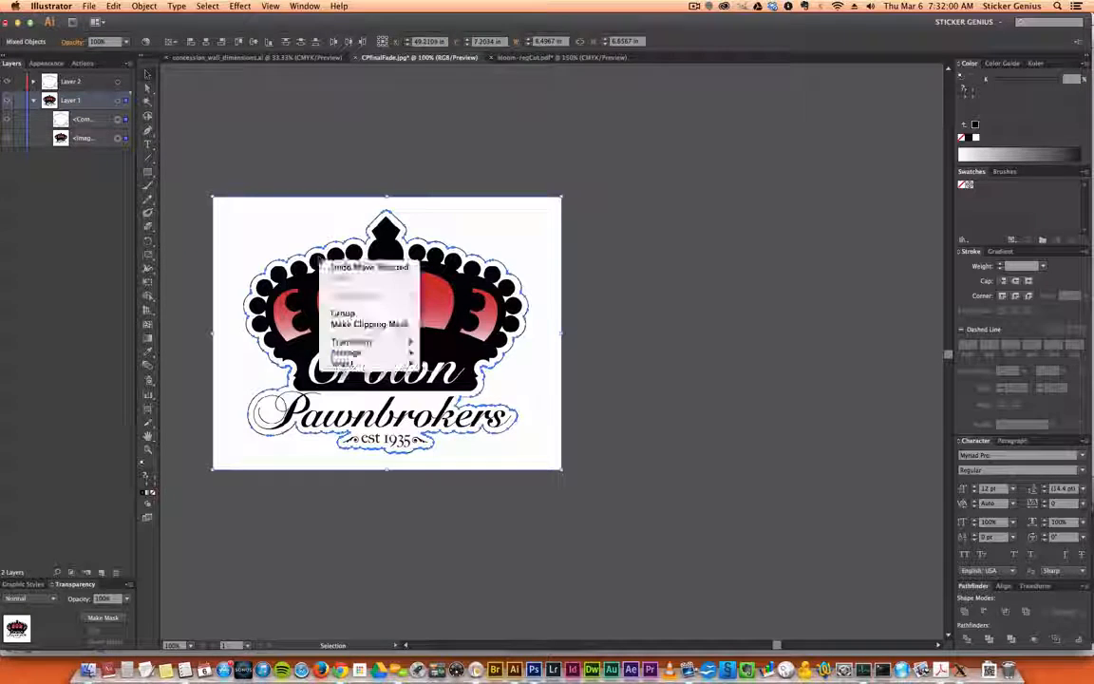
click(350, 326)
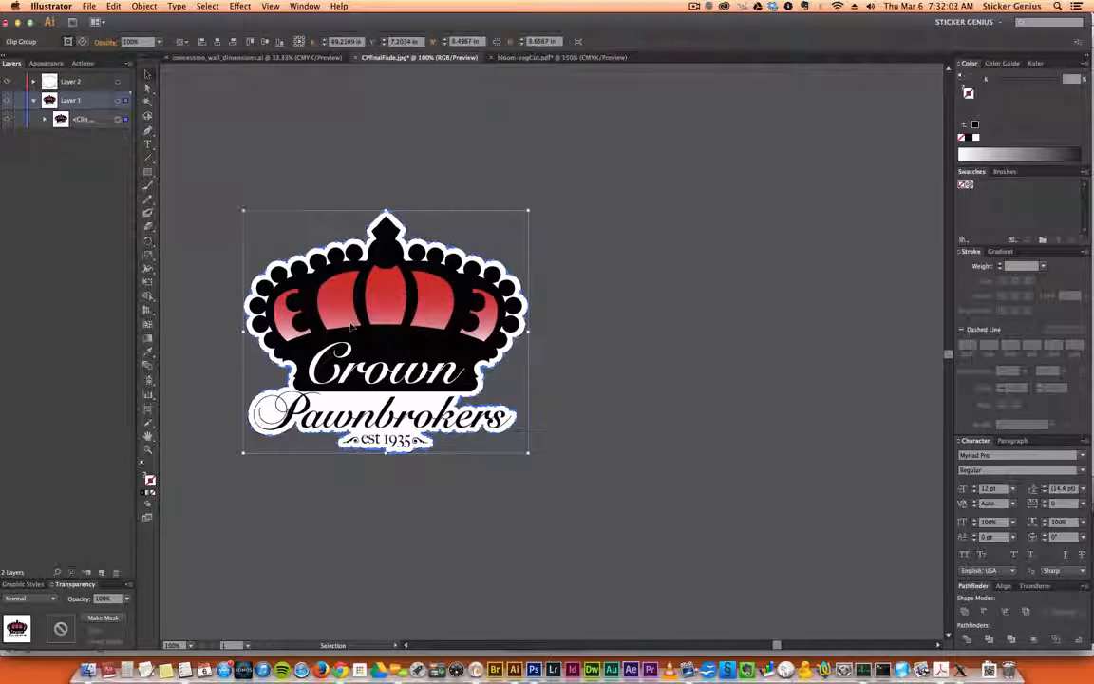
click(219, 193)
key(super+space)
key(super+space)
click(544, 484)
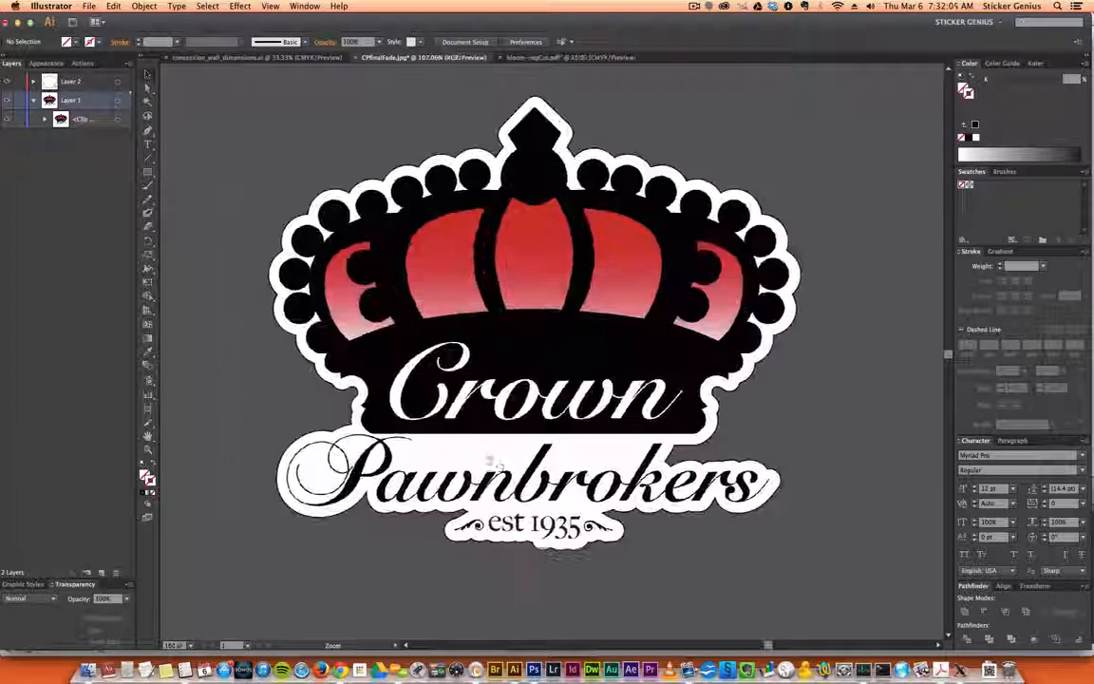